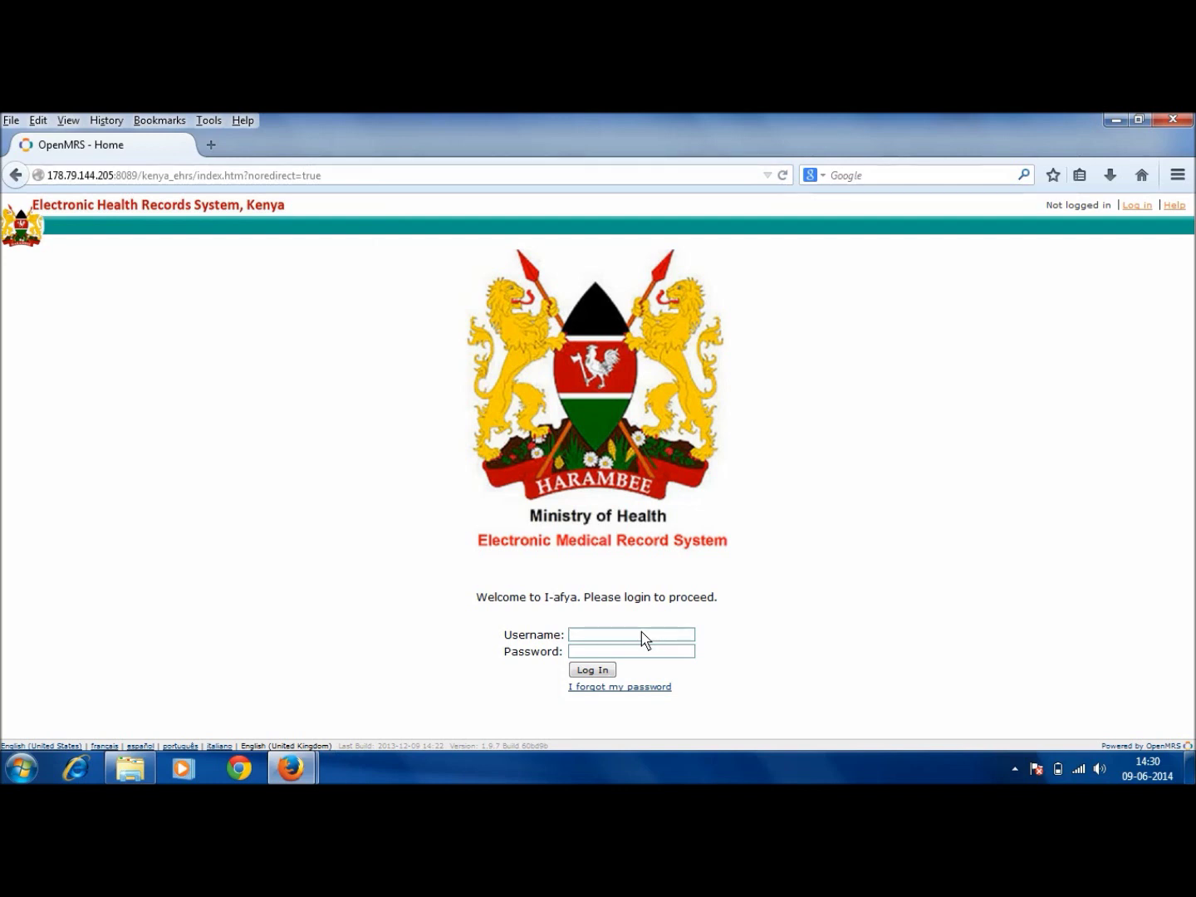
Log in to Kenya EHRS with the lab administrator username and password
{"action": "type", "text": "labadmin"}
{"action": "key", "text": "Tab"}
{"action": "type", "text": "••••••••••"}
{"action": "key", "text": "Return"}
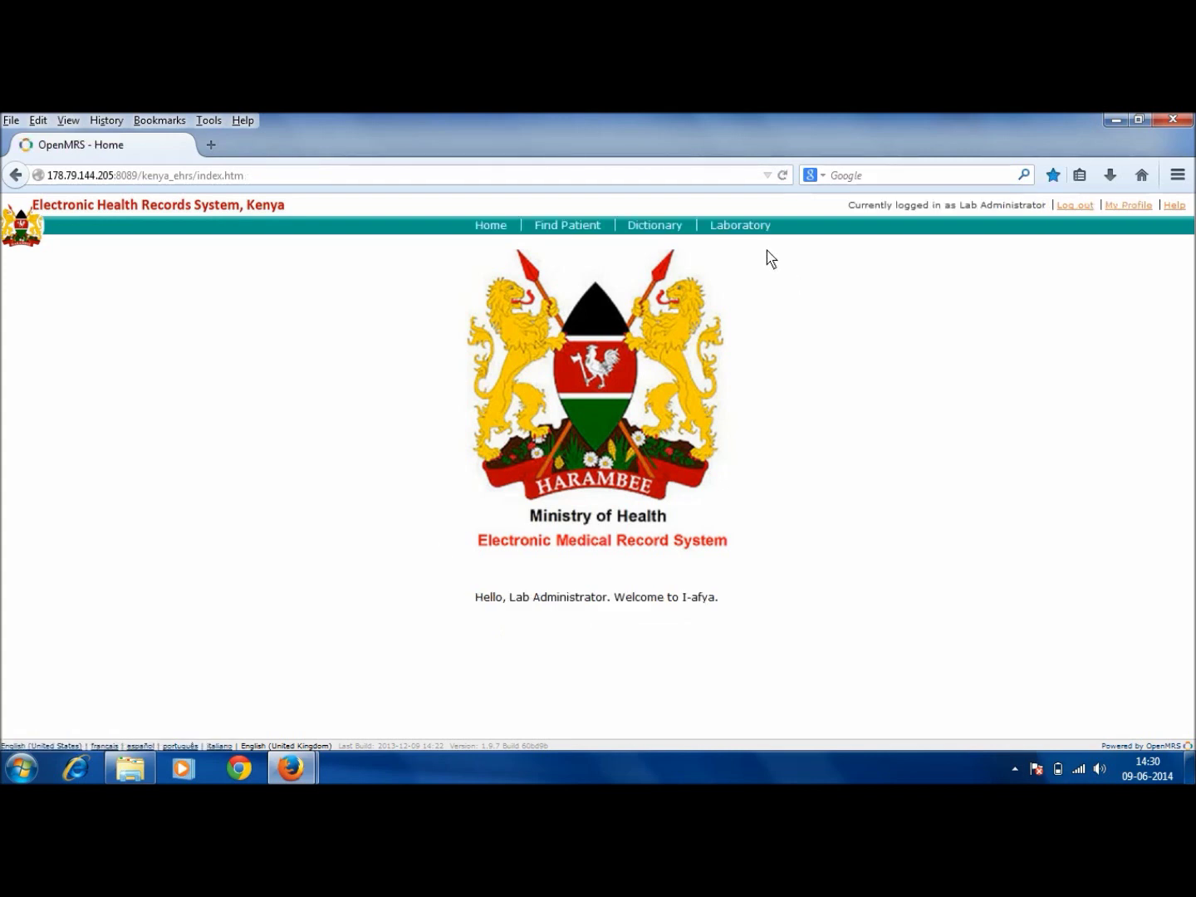
Go to the Laboratory module's test Queue page dated 09/06/2014
{"action": "left_click", "coordinate": [744, 236]}
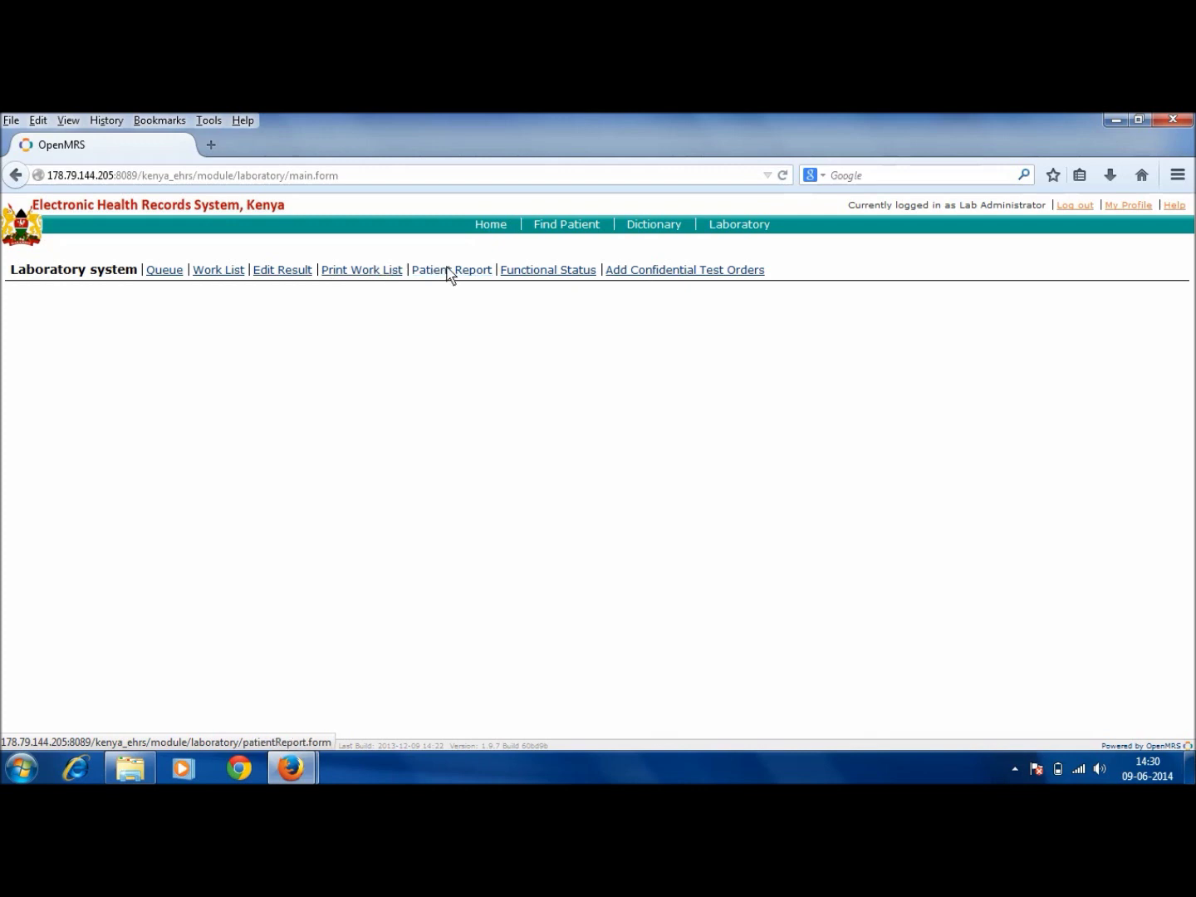
{"action": "left_click", "coordinate": [166, 272]}
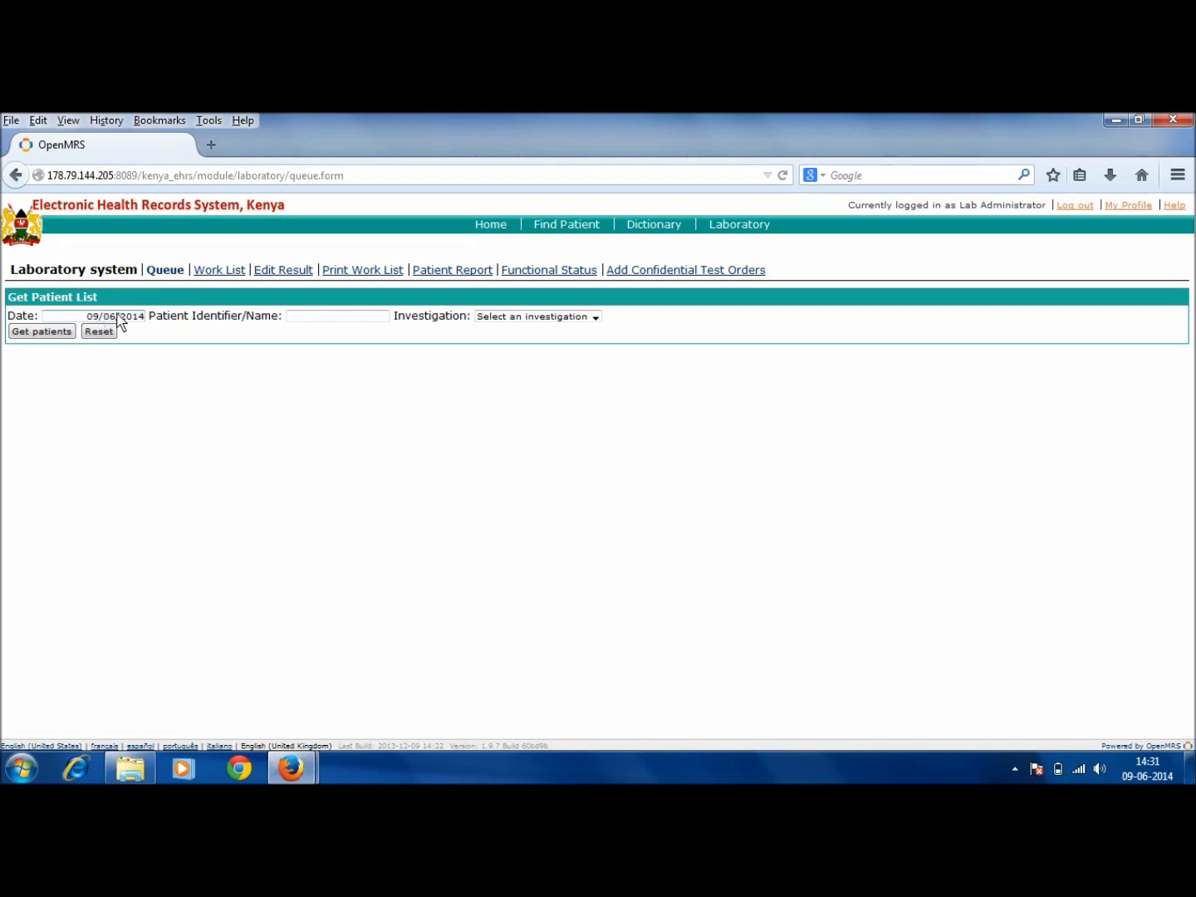
Filter the queue to BIOCHEMISTRY and fetch the day's queued patients
{"action": "left_click", "coordinate": [502, 323]}
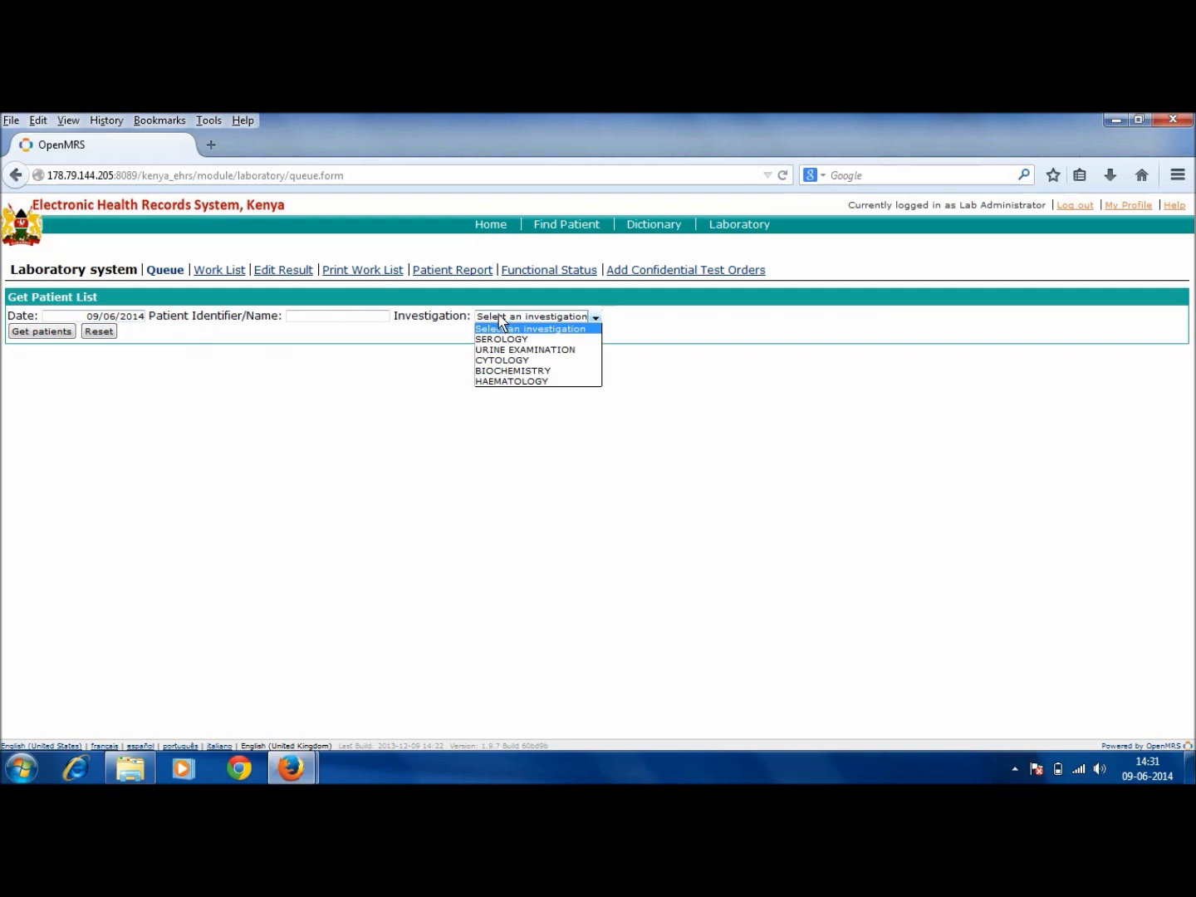
{"action": "left_click", "coordinate": [484, 369]}
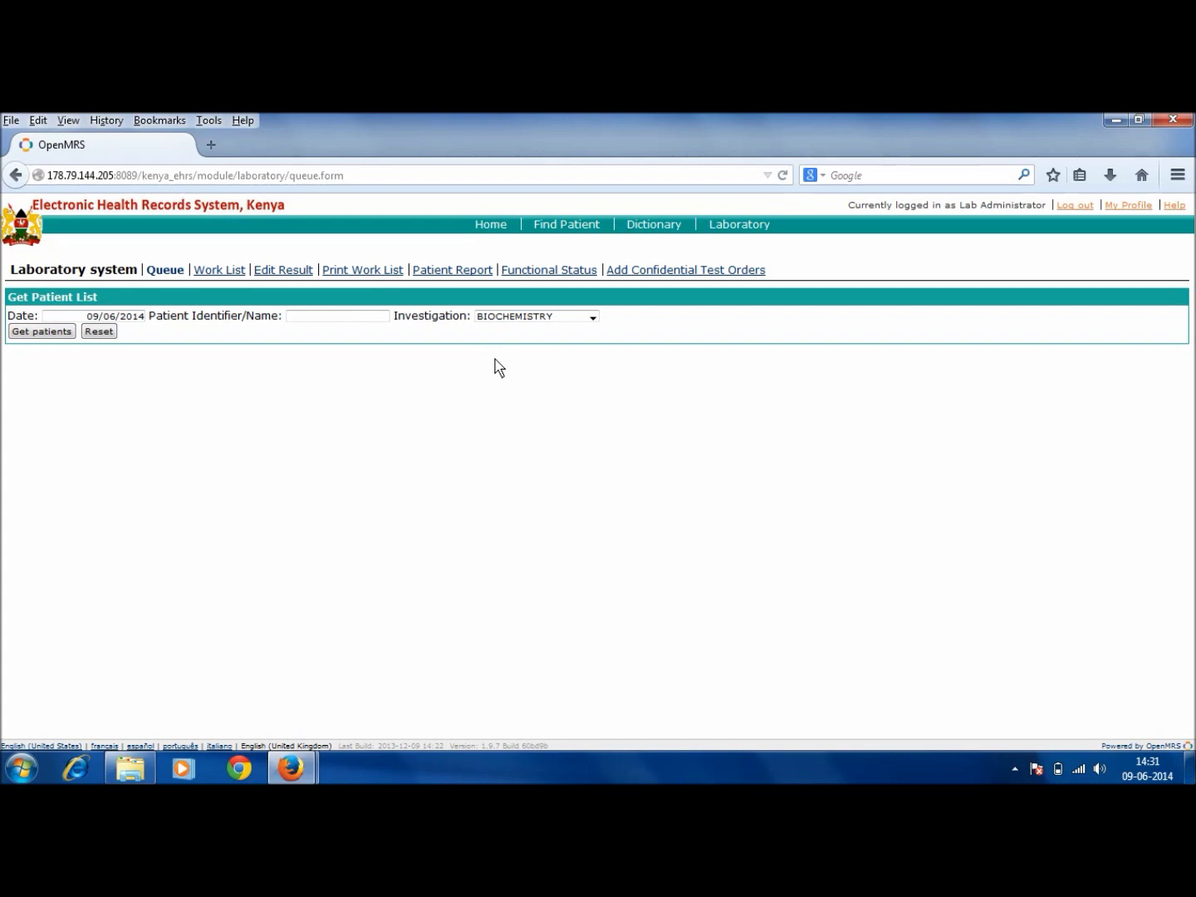
{"action": "left_click", "coordinate": [308, 318]}
{"action": "left_click", "coordinate": [29, 334]}
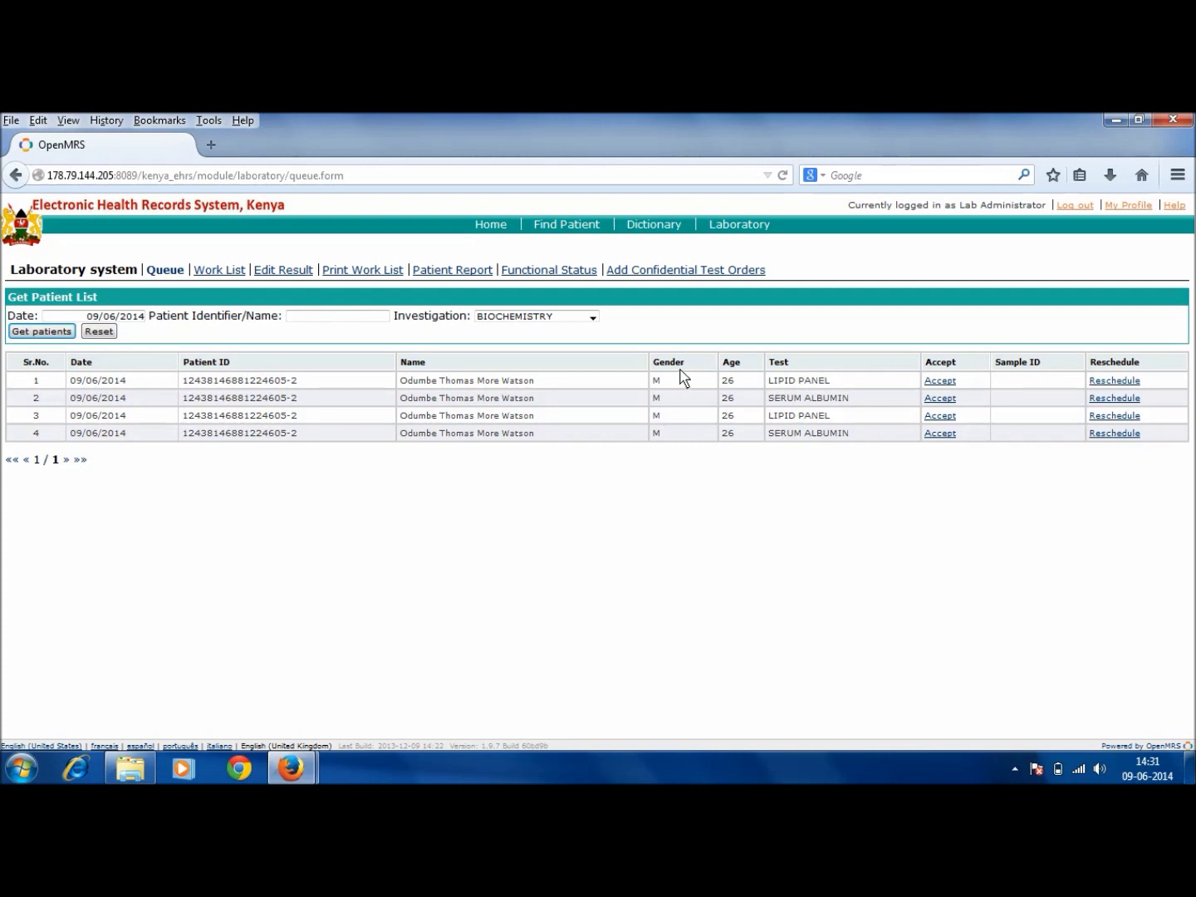
Accept the LIPID PANEL as sample 09/06/2014-B1 and SERUM ALBUMIN as 09/06/2014-B2
{"action": "left_click", "coordinate": [939, 381]}
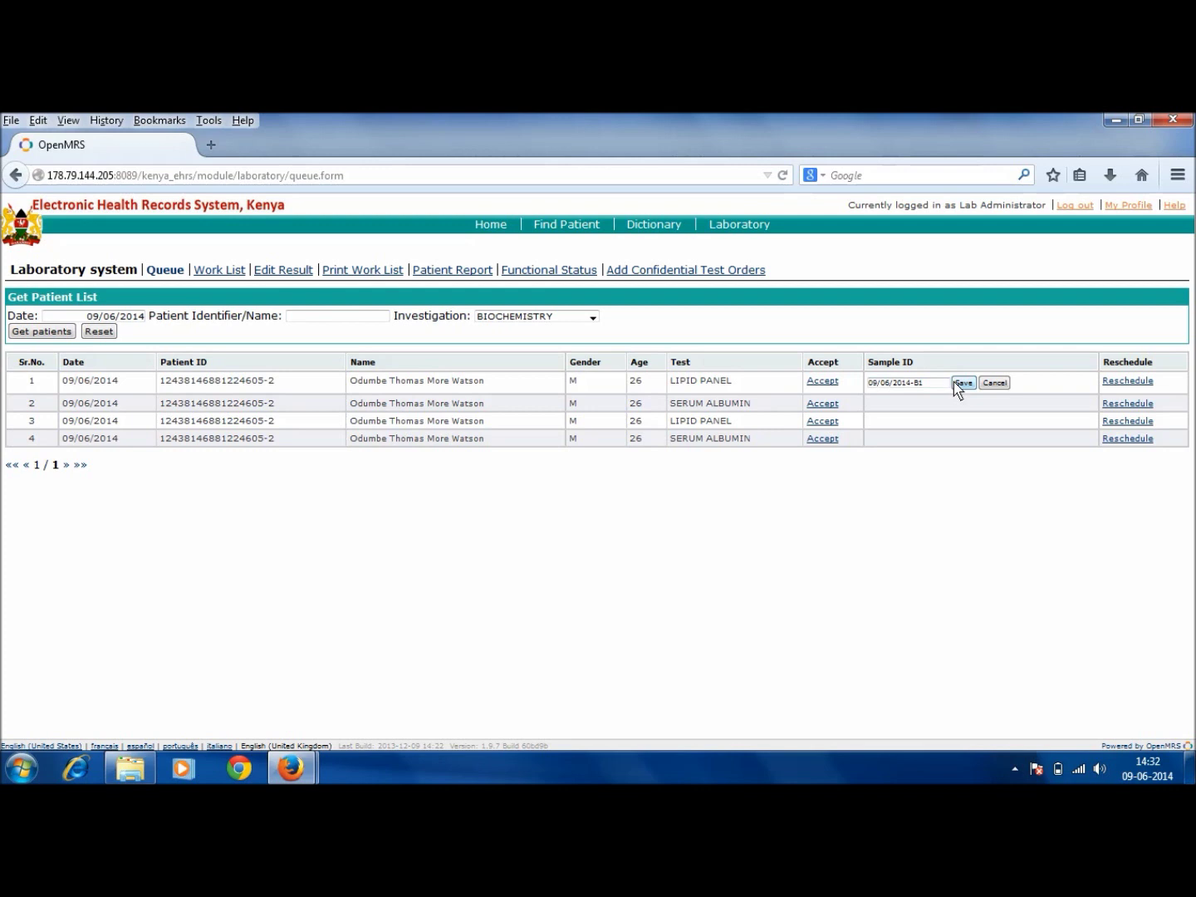
{"action": "left_click", "coordinate": [957, 383]}
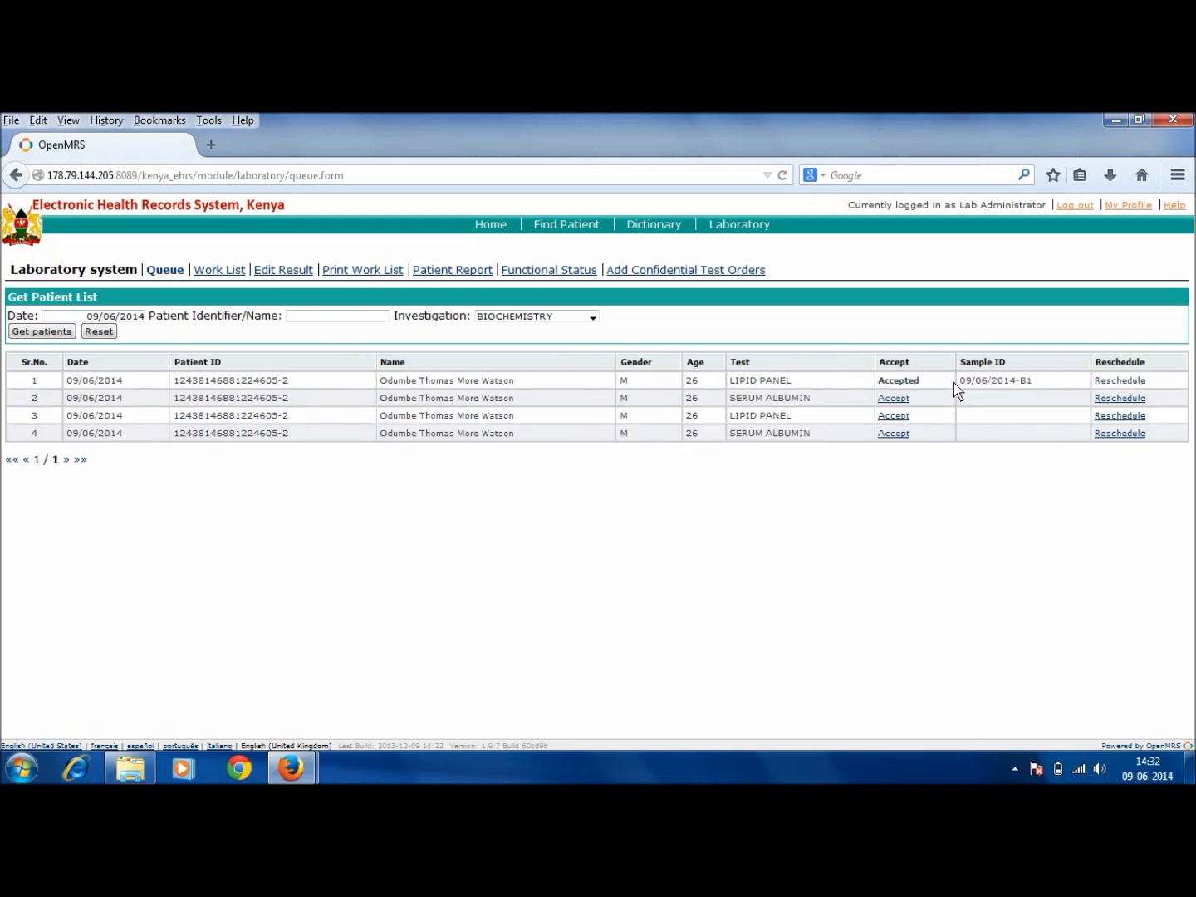
{"action": "left_click", "coordinate": [894, 399]}
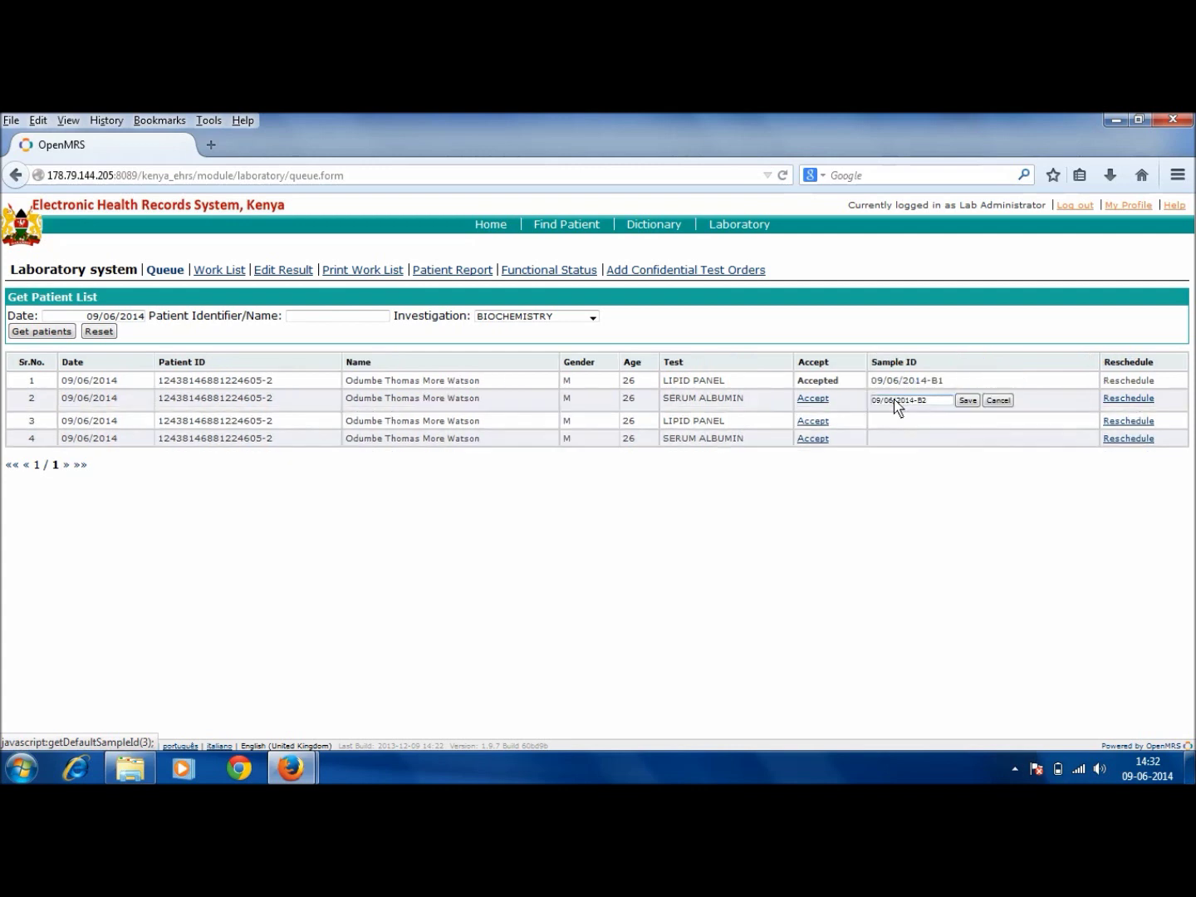
{"action": "left_click", "coordinate": [967, 400]}
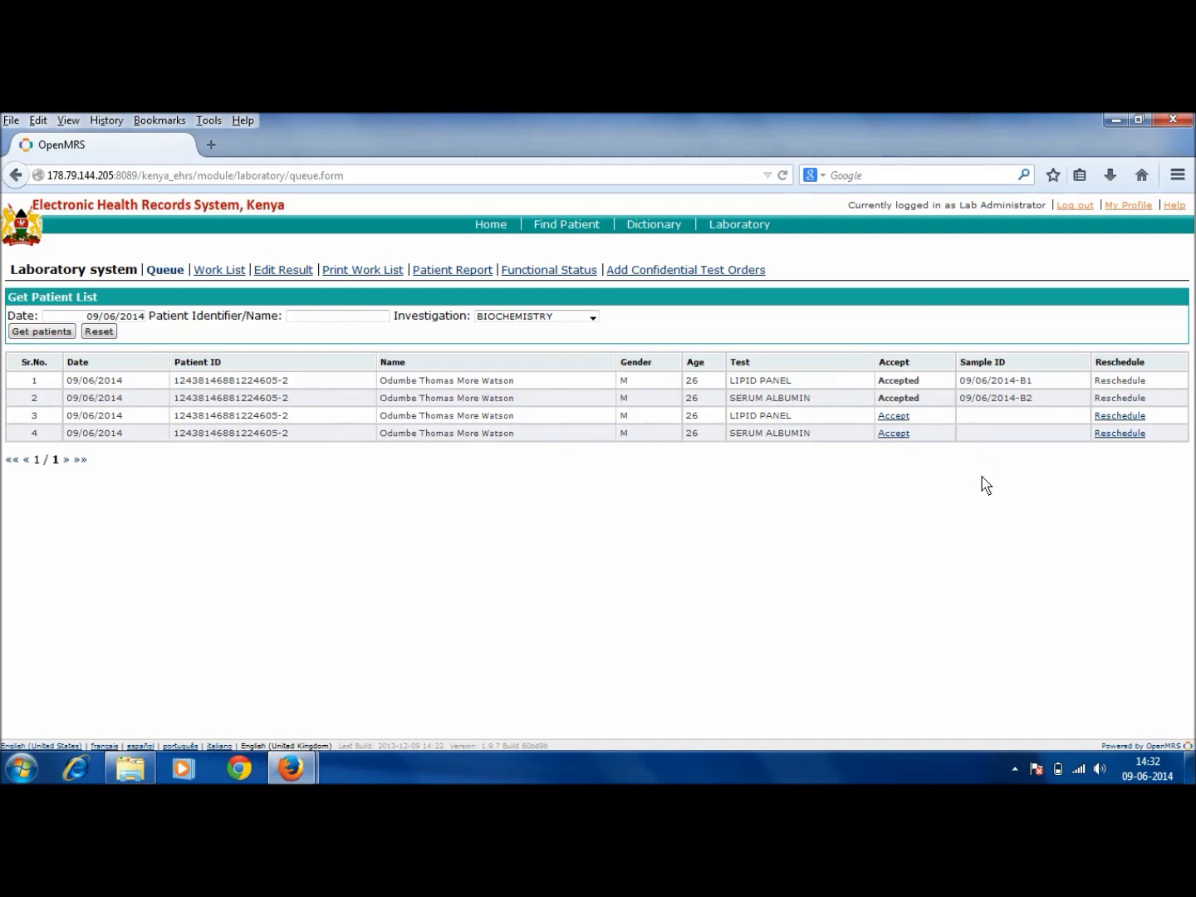
Reschedule the row-3 LIPID PANEL test to 11/06/2014
{"action": "left_click", "coordinate": [1110, 417]}
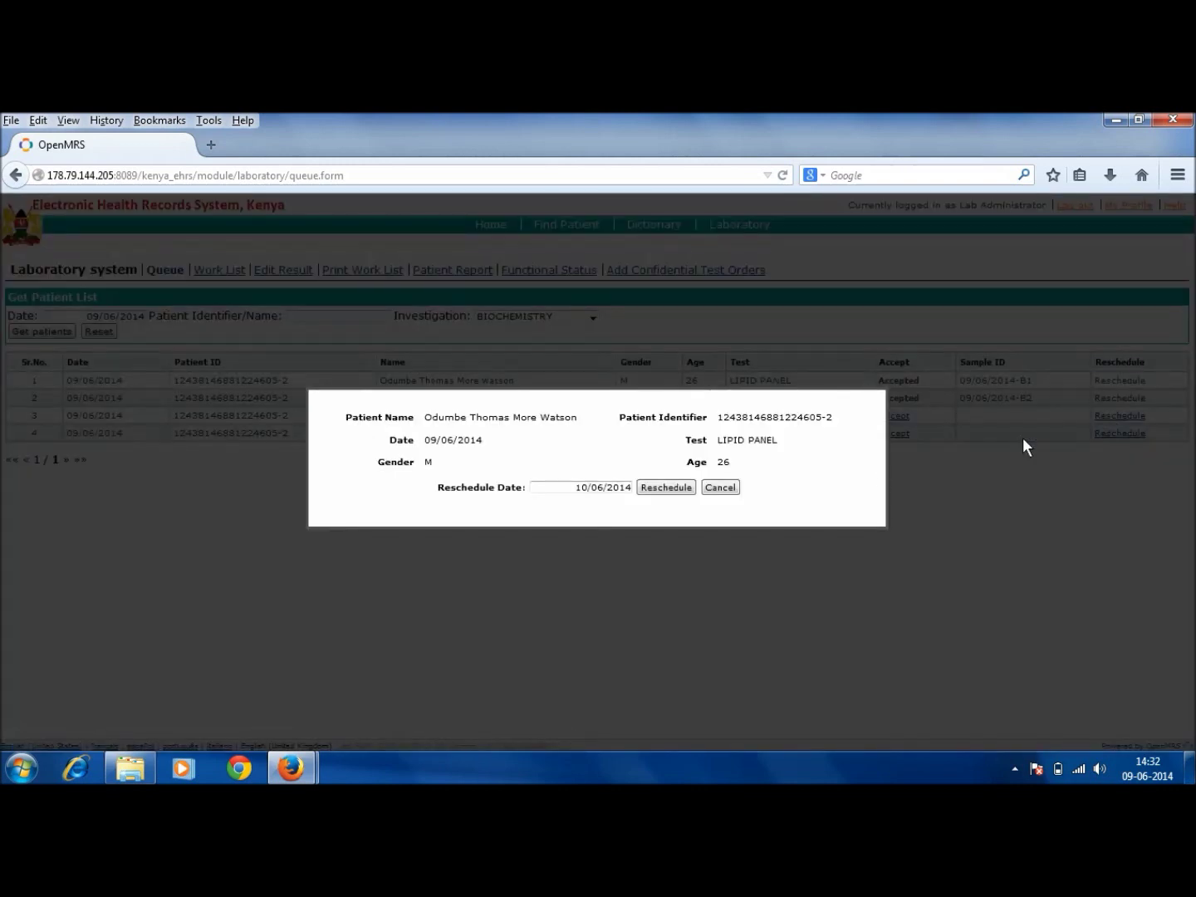
{"action": "left_click", "coordinate": [600, 492]}
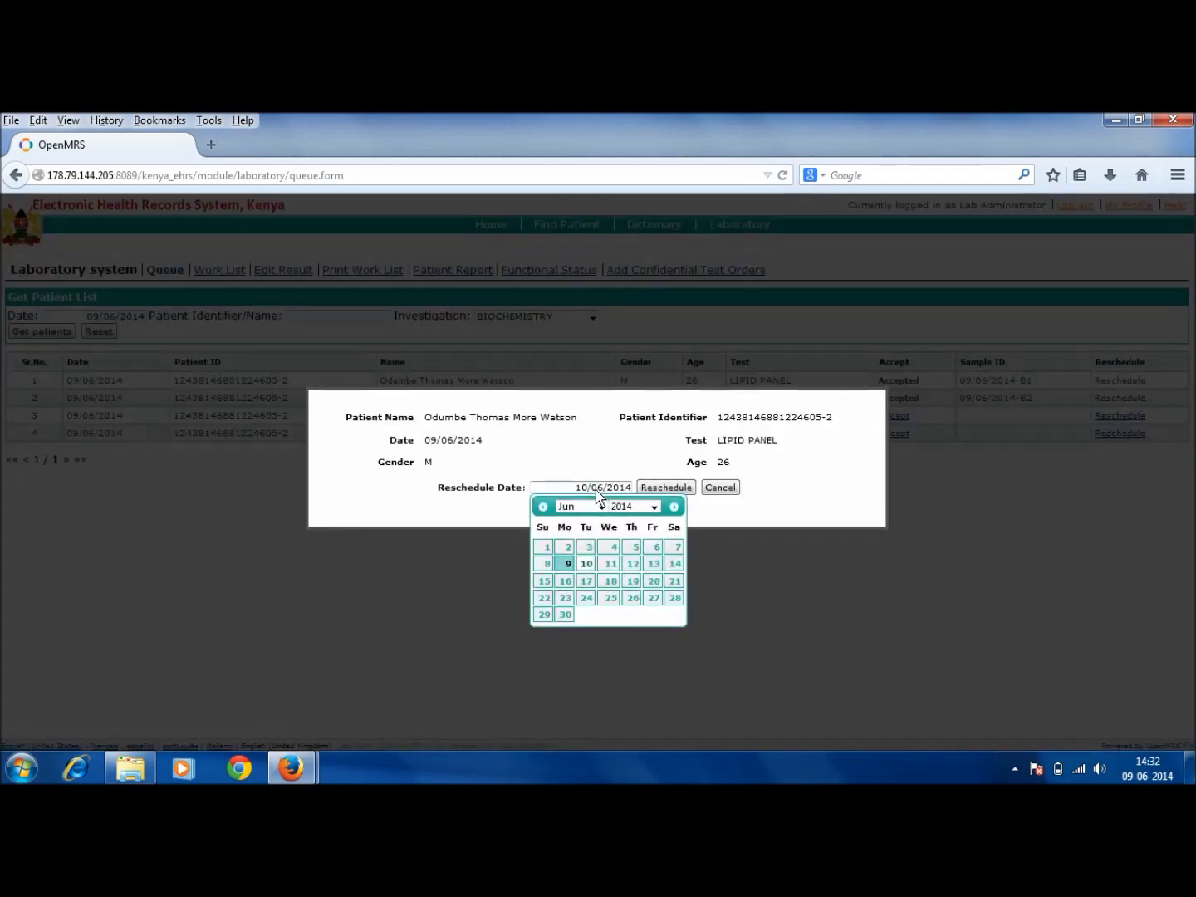
{"action": "left_click", "coordinate": [611, 564]}
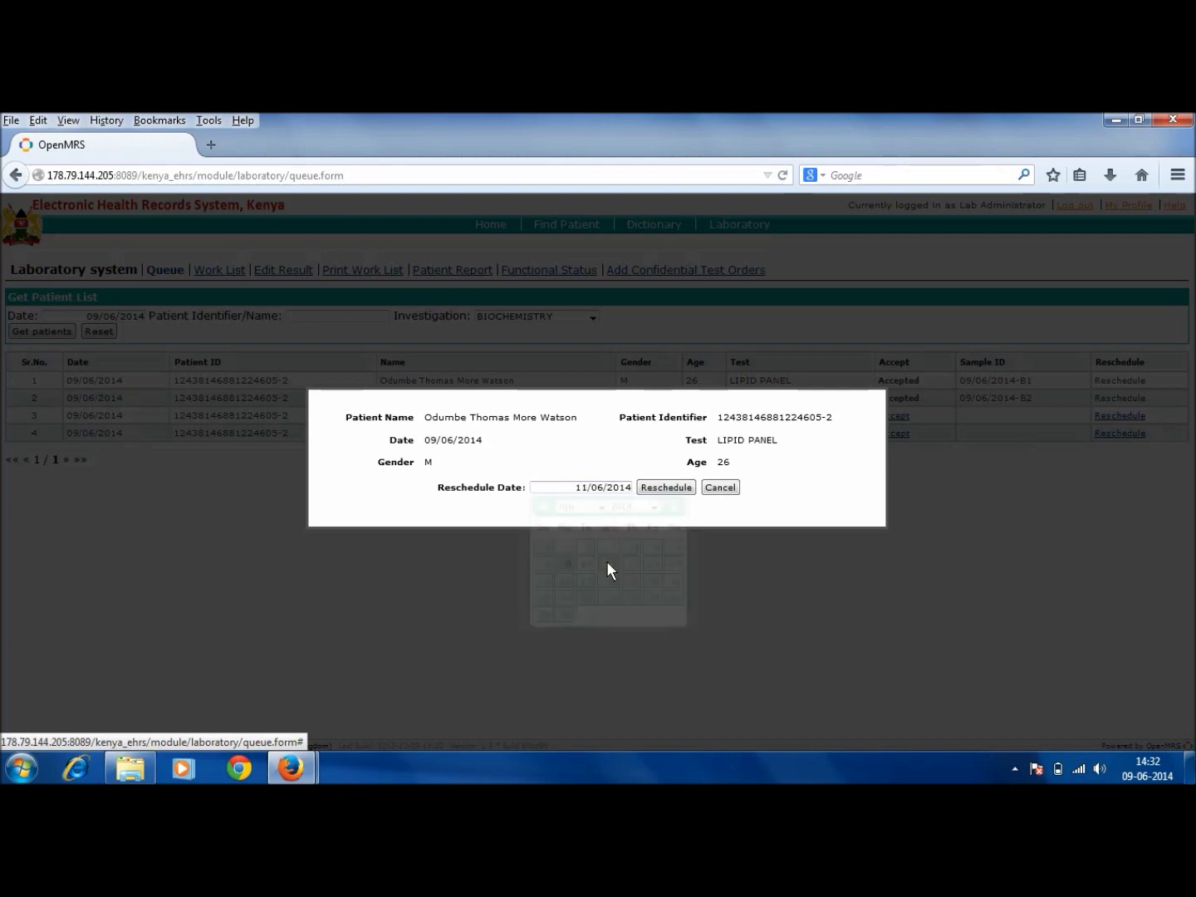
{"action": "left_click", "coordinate": [662, 488]}
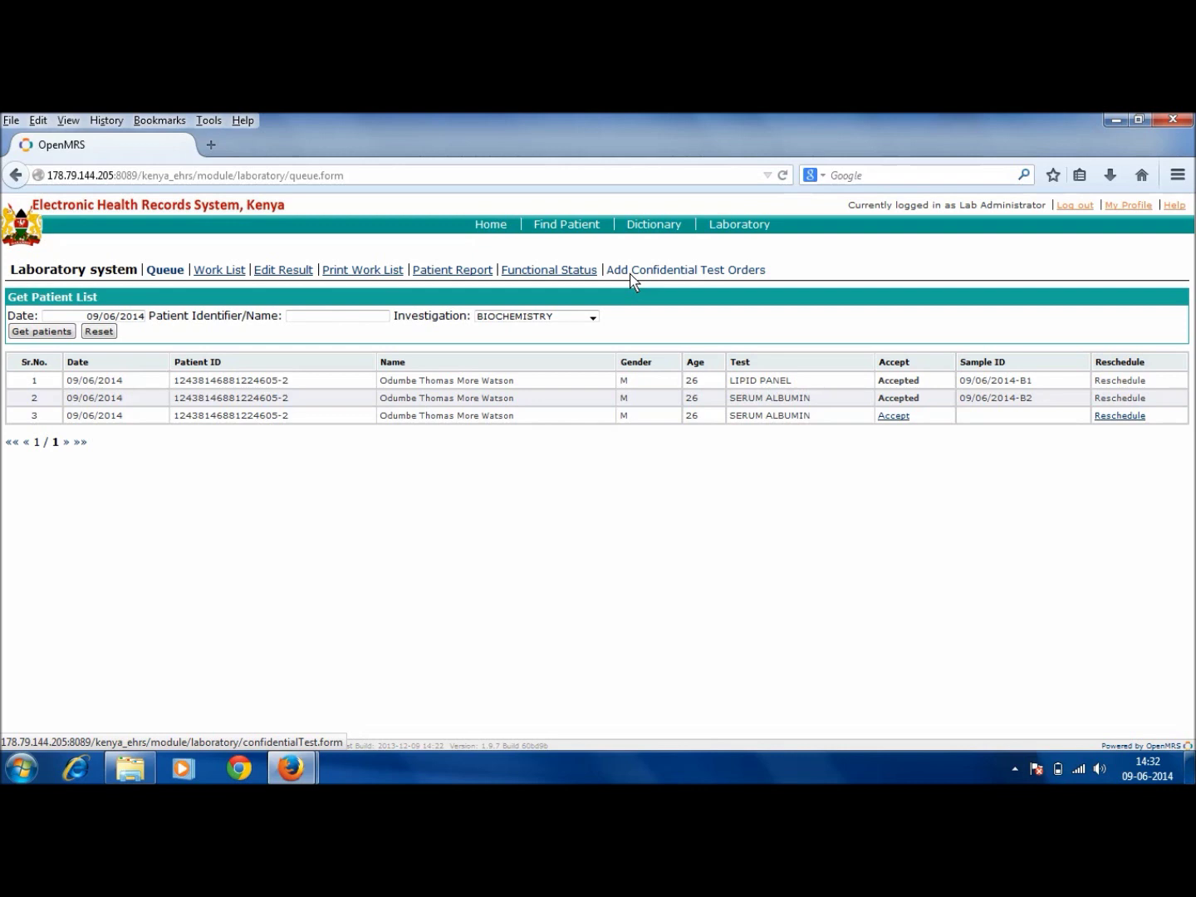
Load the 09/06/2014 BIOCHEMISTRY work list showing samples 09/06/2014-B1 and 09/06/2014-B2
{"action": "left_click", "coordinate": [228, 272]}
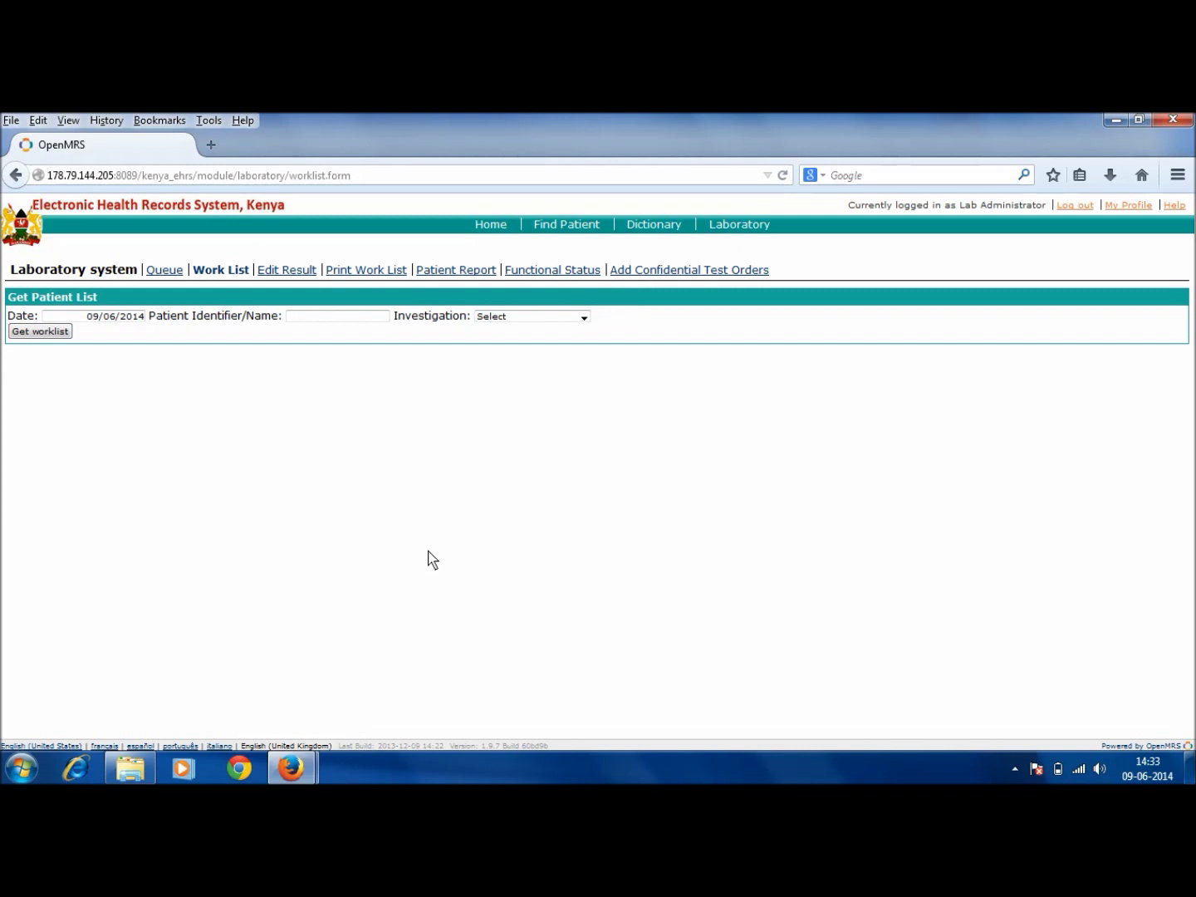
{"action": "left_click", "coordinate": [140, 319]}
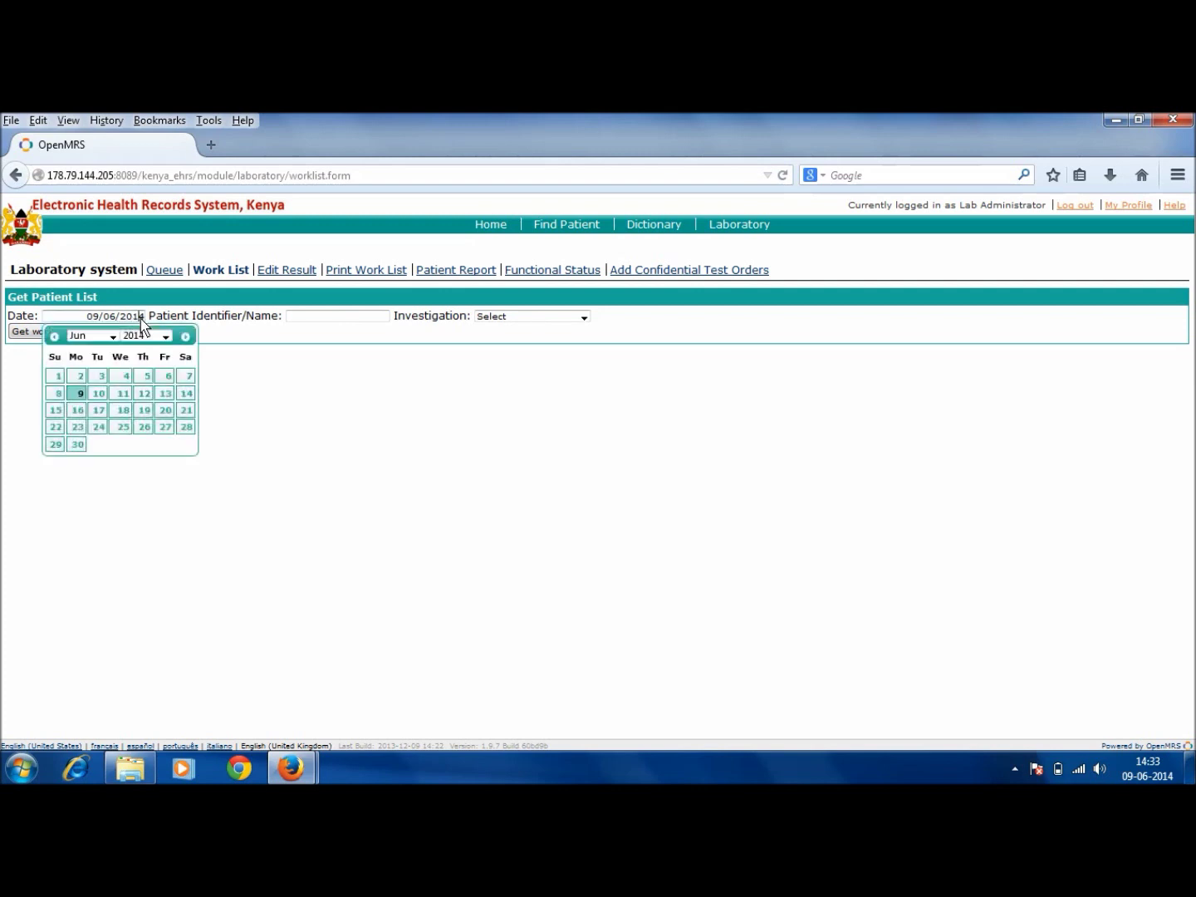
{"action": "left_click", "coordinate": [536, 319]}
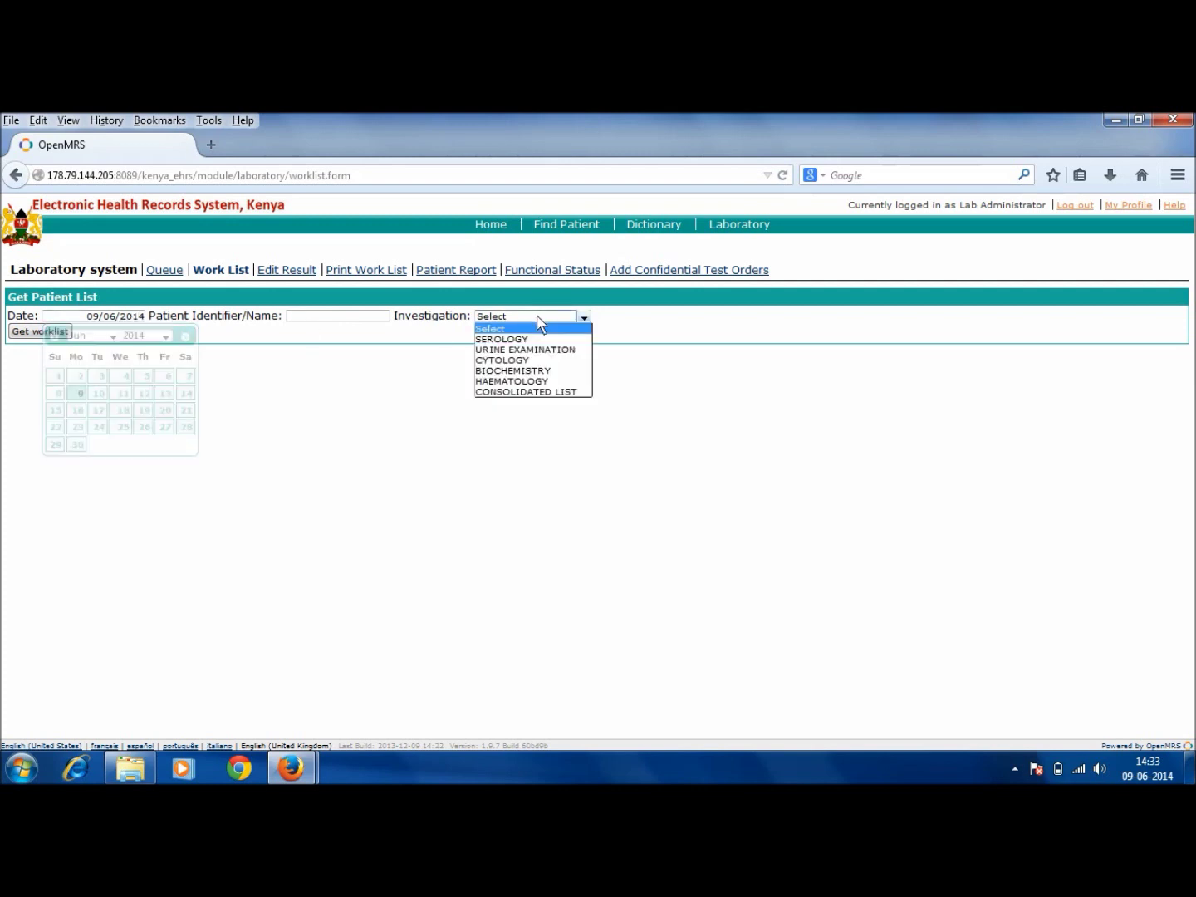
{"action": "left_click", "coordinate": [535, 371]}
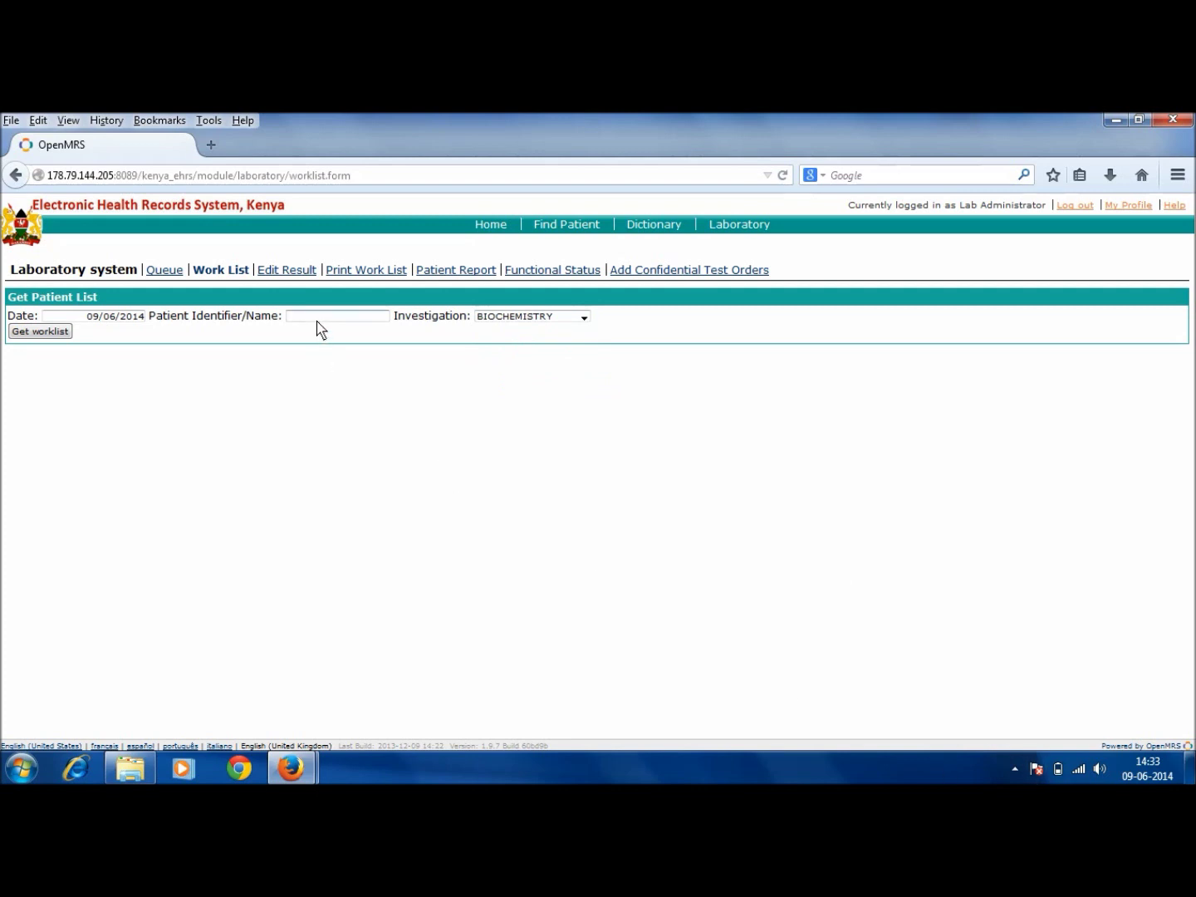
{"action": "left_click", "coordinate": [41, 333]}
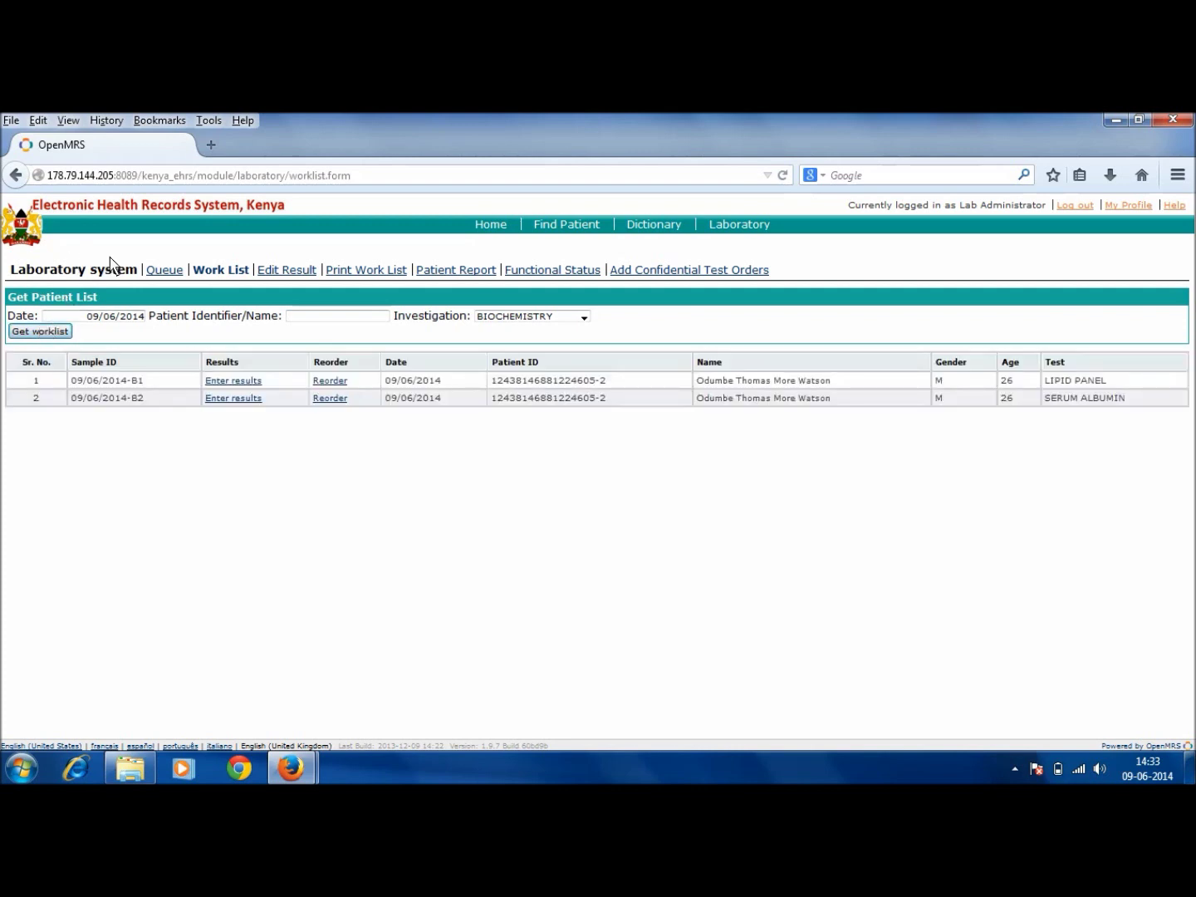
{"action": "left_click", "coordinate": [333, 383]}
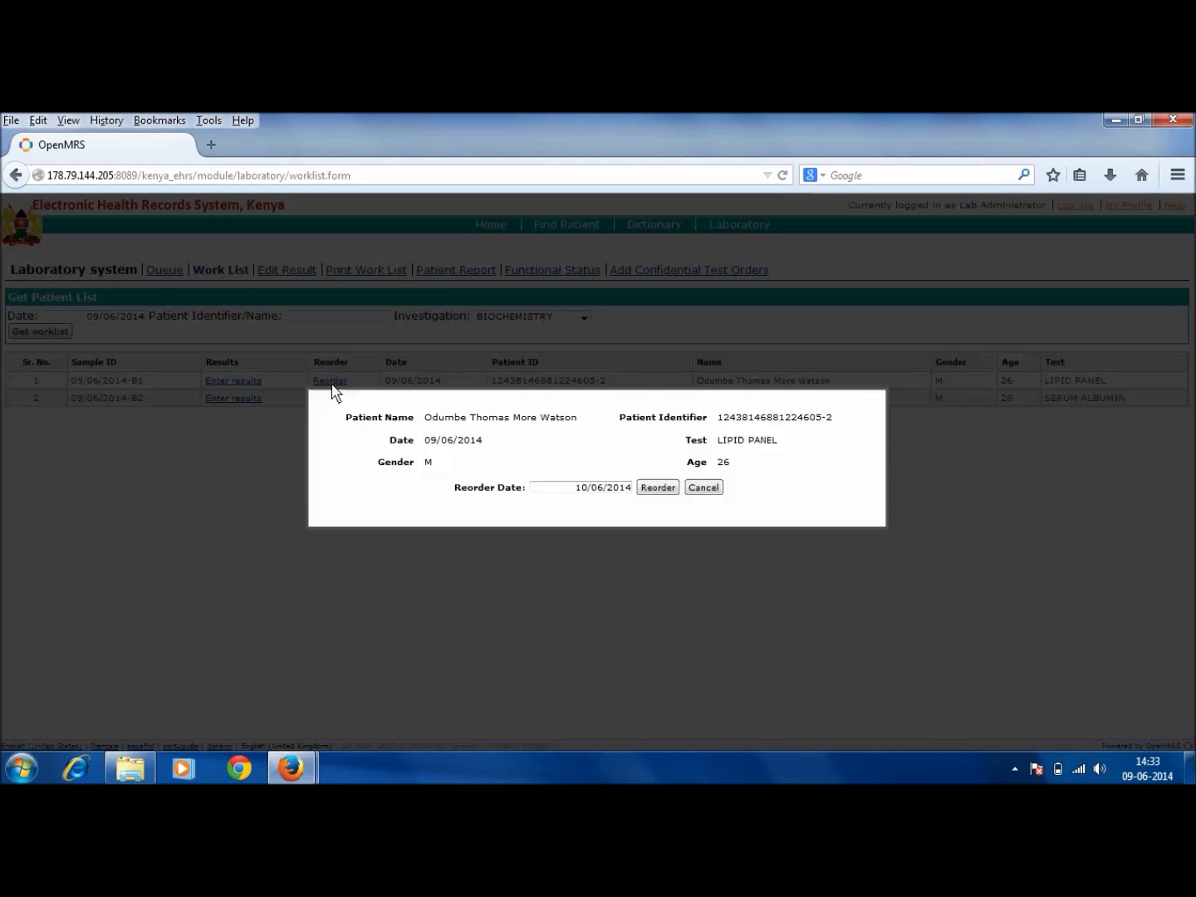
{"action": "left_click", "coordinate": [604, 490]}
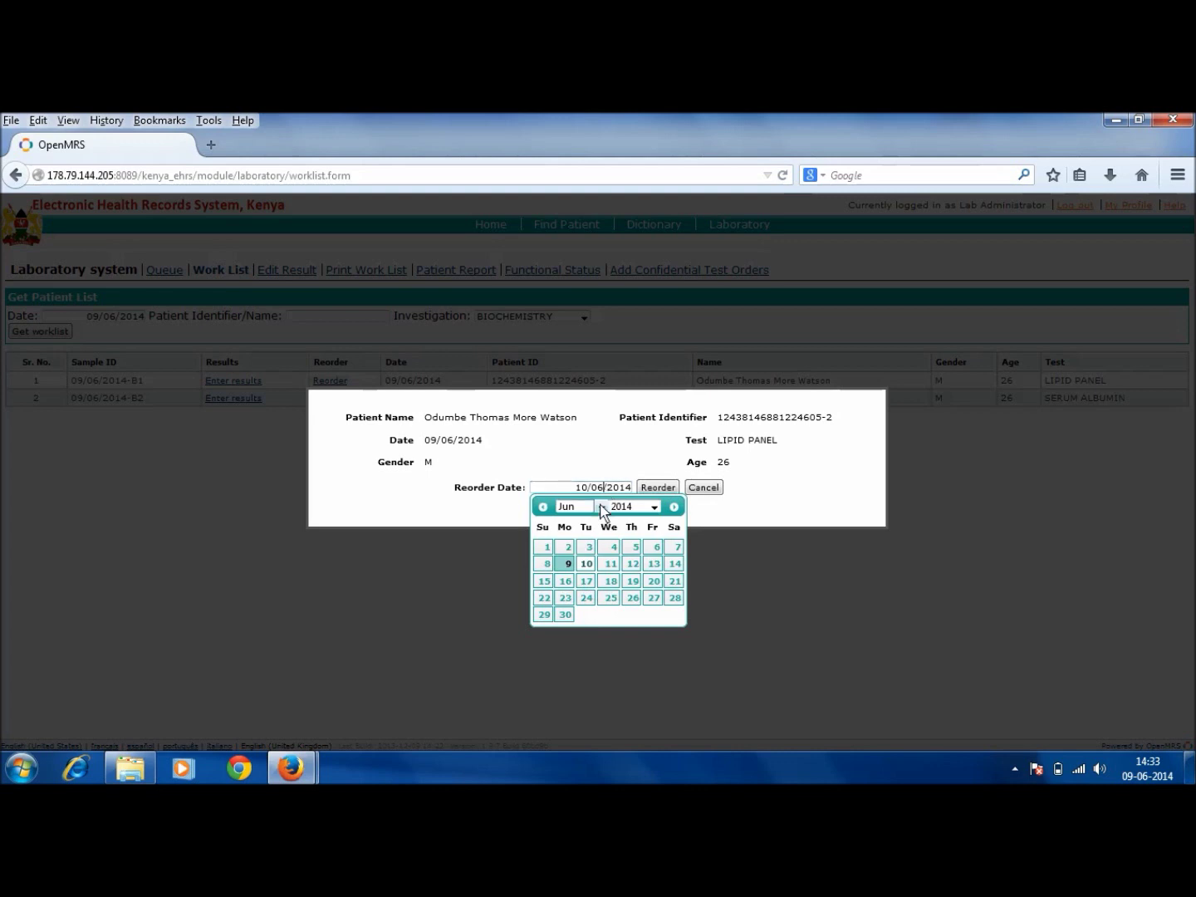
{"action": "left_click", "coordinate": [707, 491]}
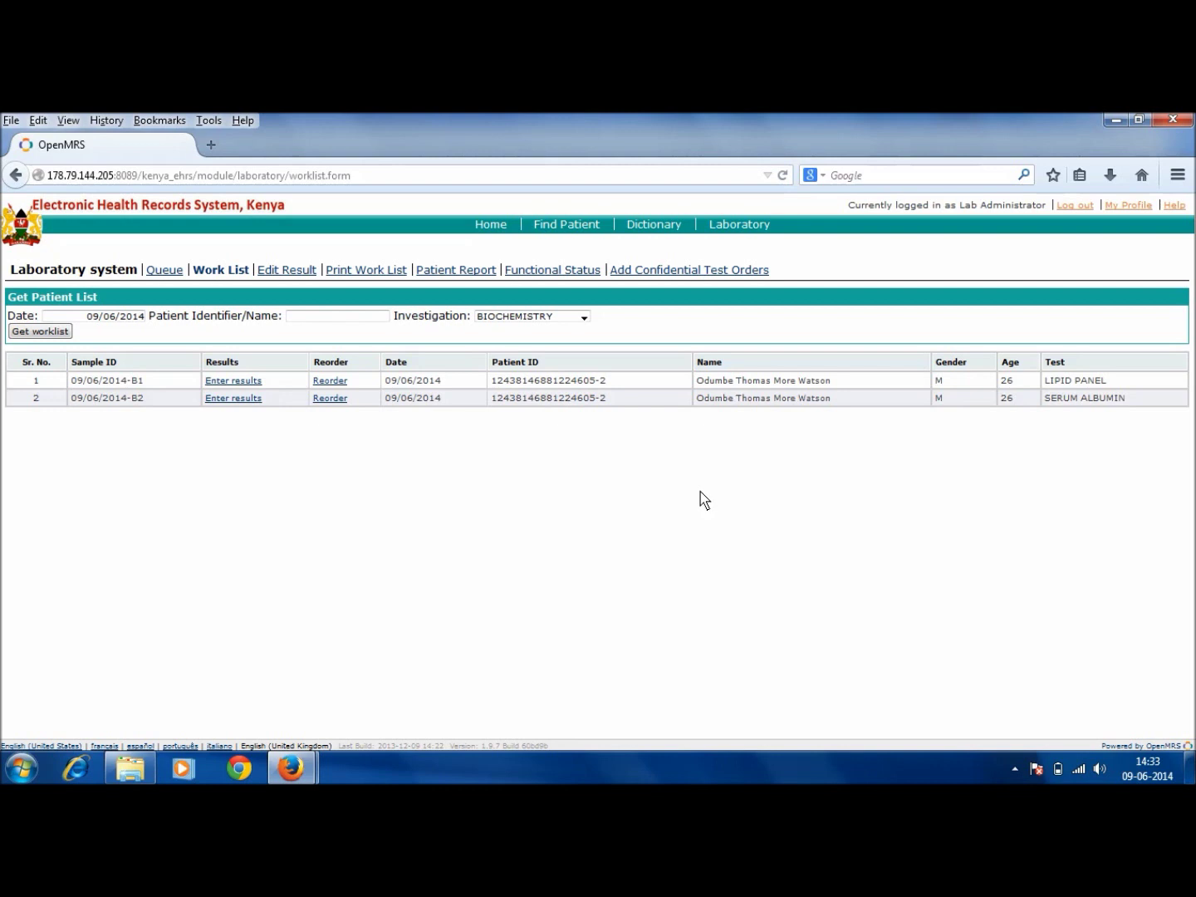
Enter lipid panel values 12, 34, 24, 24 and 32 for sample 09/06/2014-B1
{"action": "left_click", "coordinate": [241, 381]}
{"action": "left_click", "coordinate": [161, 430]}
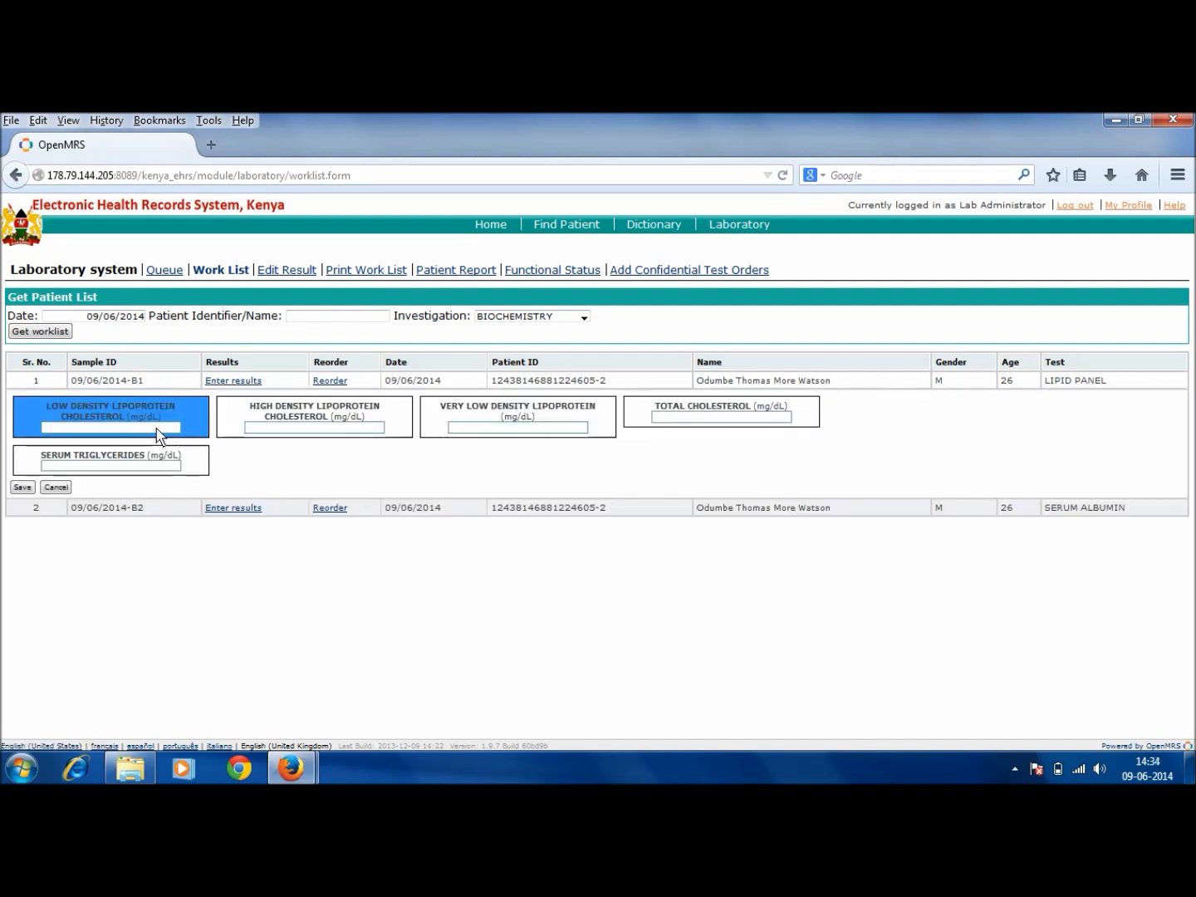
{"action": "type", "text": "12"}
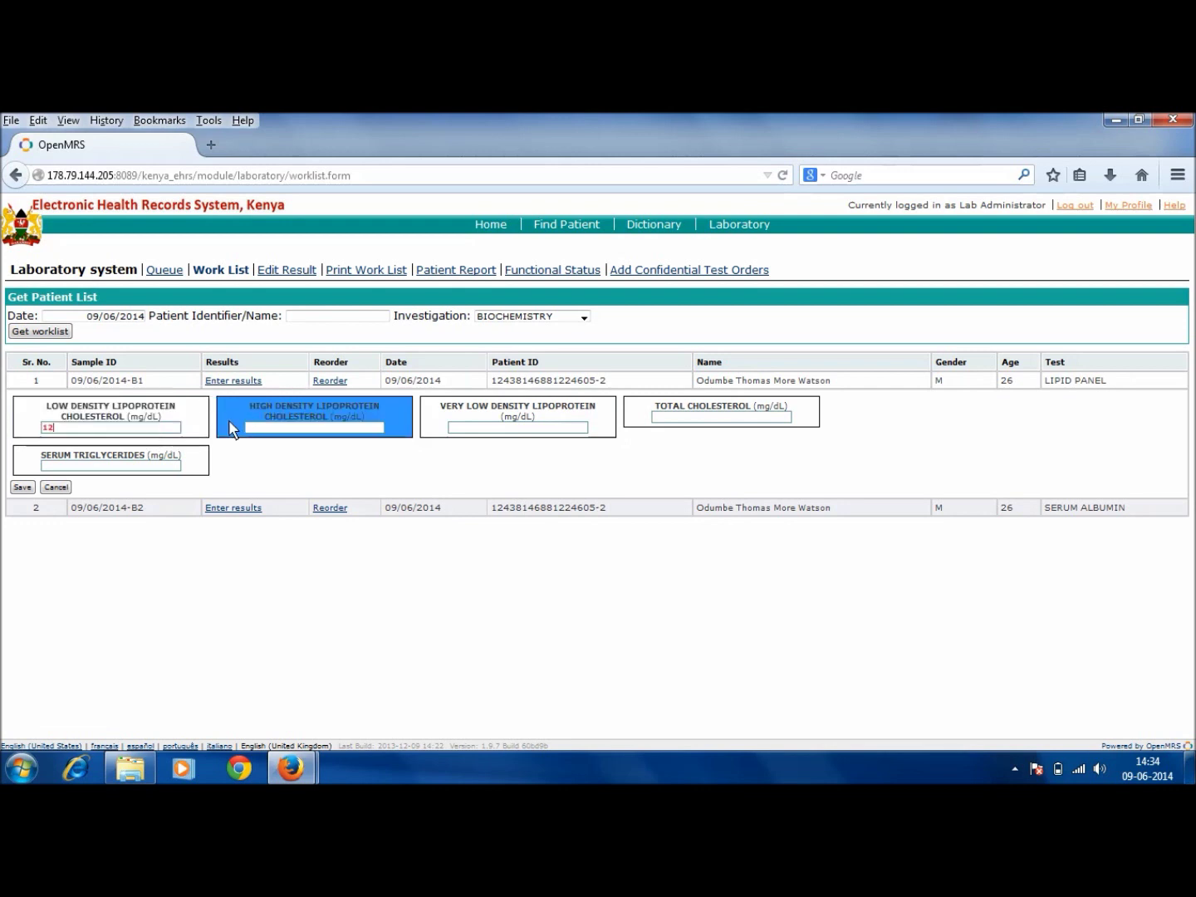
{"action": "type", "text": "34"}
{"action": "key", "text": "Tab"}
{"action": "type", "text": "24"}
{"action": "key", "text": "Tab"}
{"action": "type", "text": "24"}
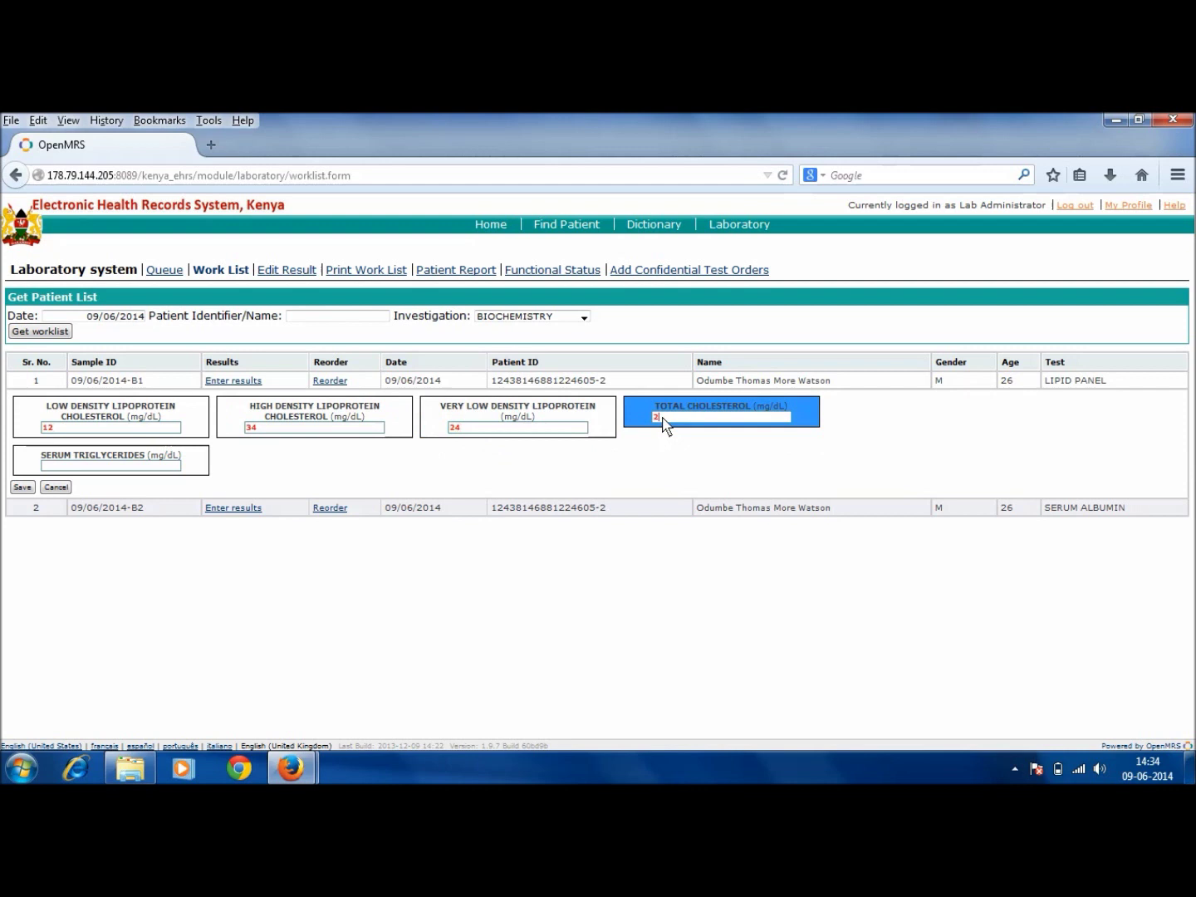
{"action": "key", "text": "Tab"}
{"action": "type", "text": "32"}
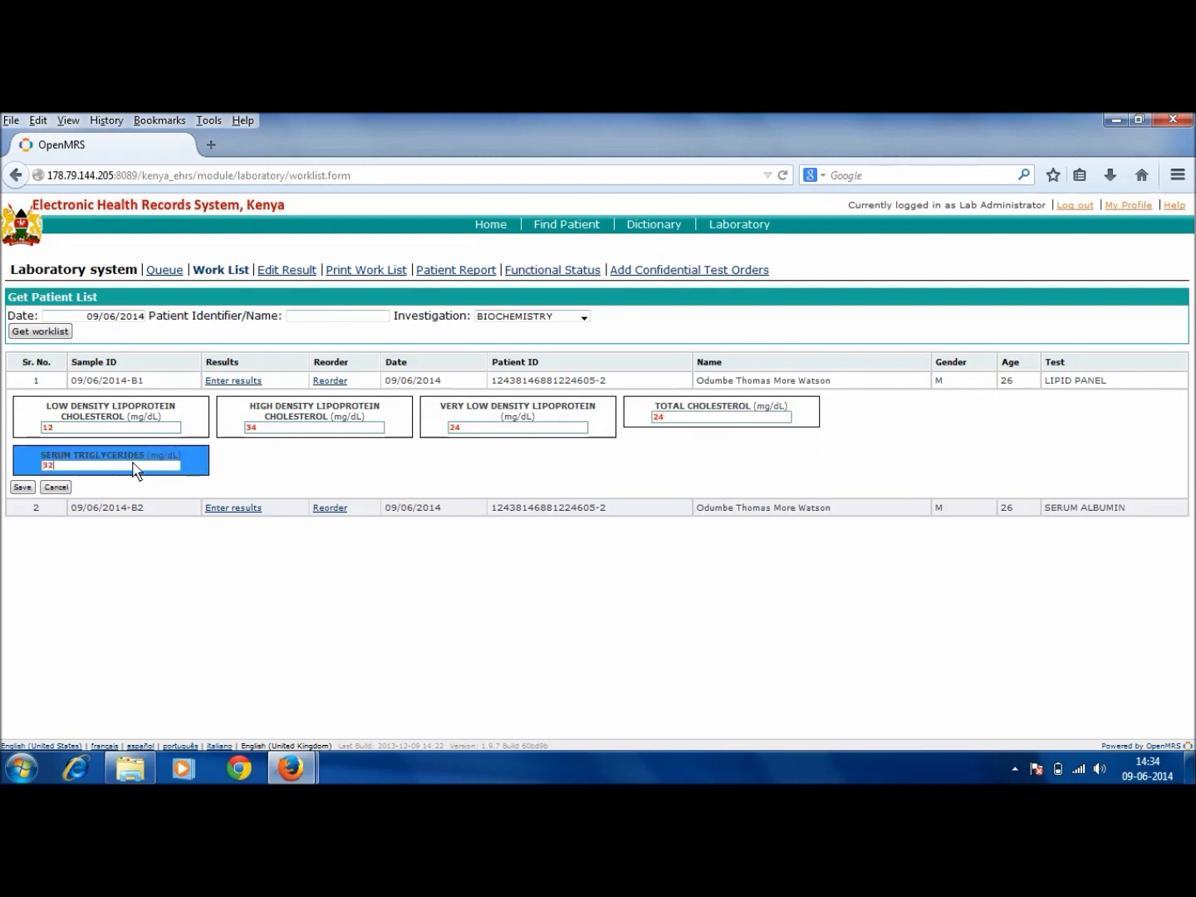
Save the lipid panel results and move on to the Edit Result page
{"action": "left_click", "coordinate": [24, 489]}
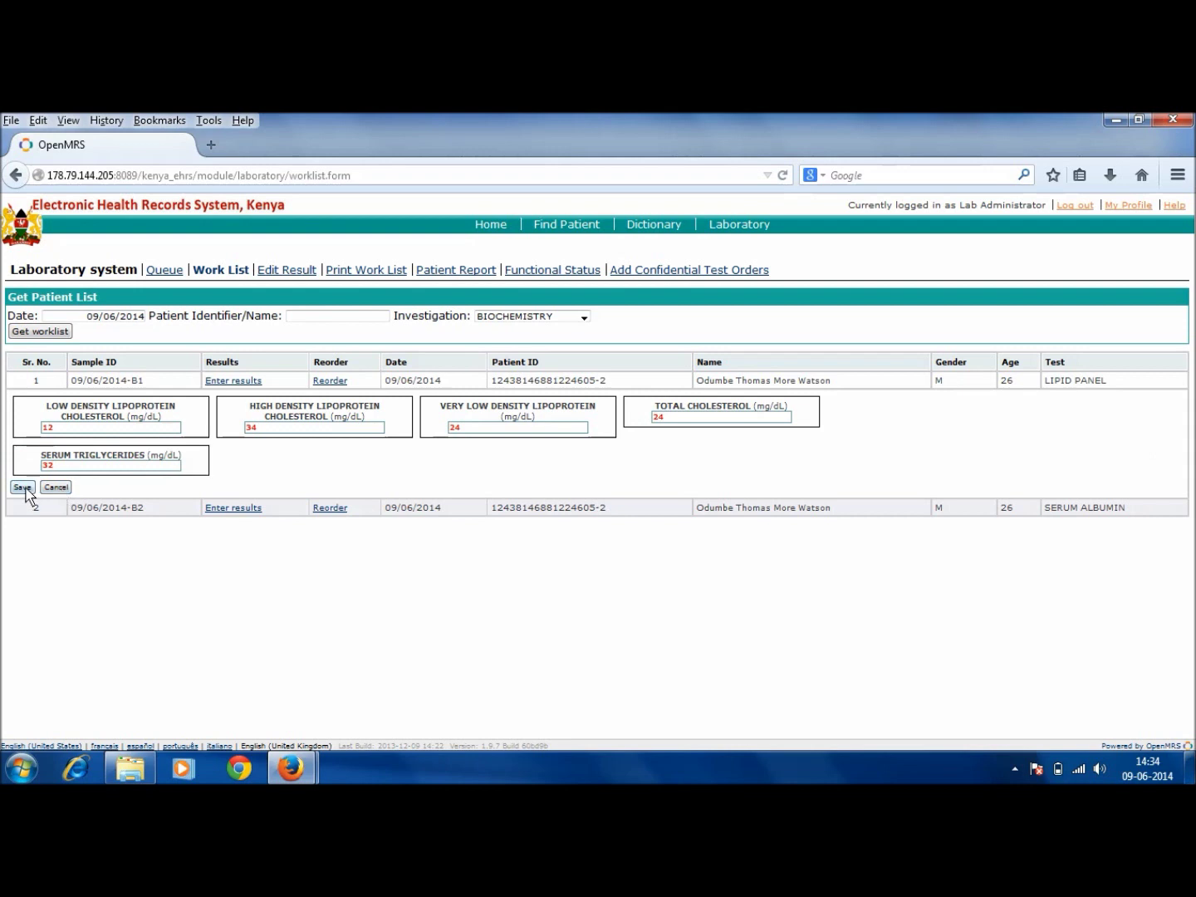
{"action": "left_click", "coordinate": [24, 490]}
{"action": "left_click", "coordinate": [23, 488]}
{"action": "left_click", "coordinate": [1015, 769]}
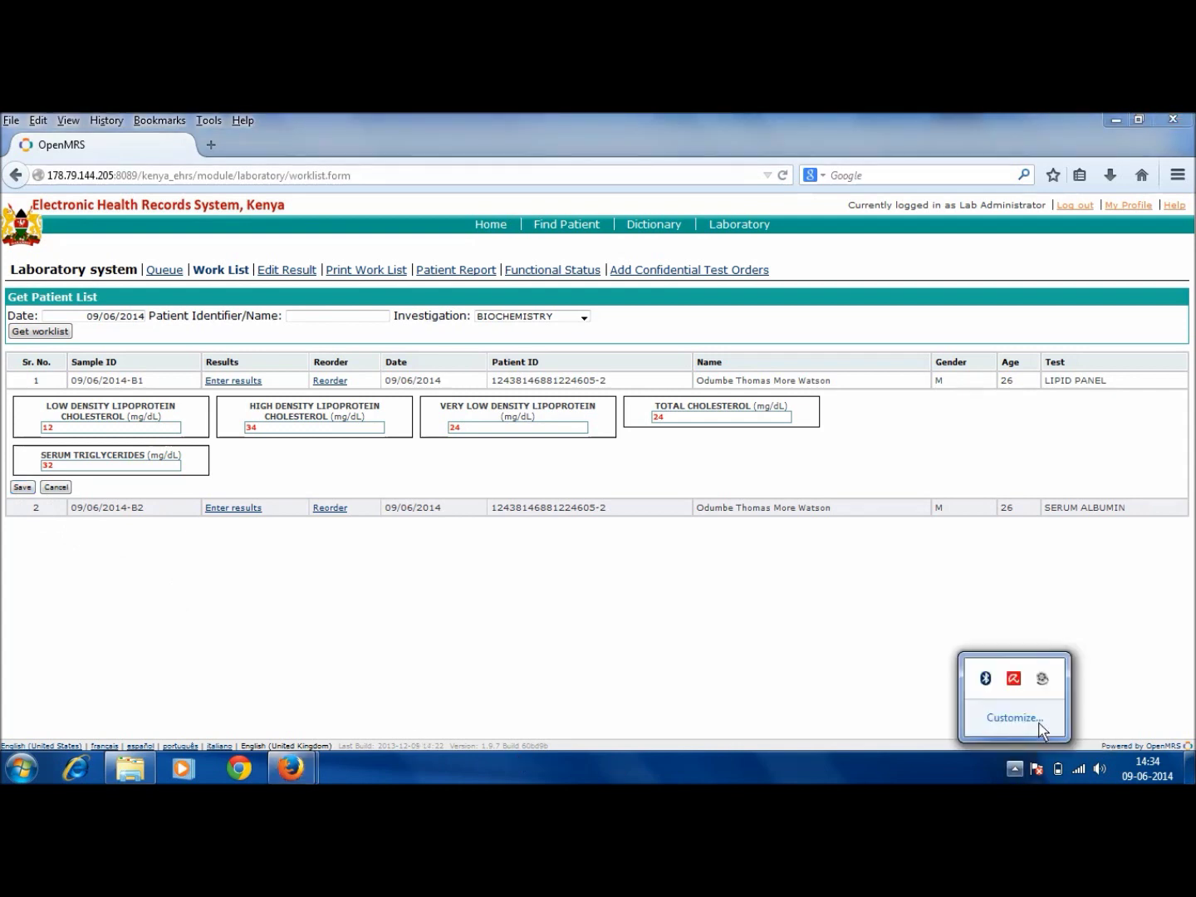
{"action": "left_click", "coordinate": [1044, 680]}
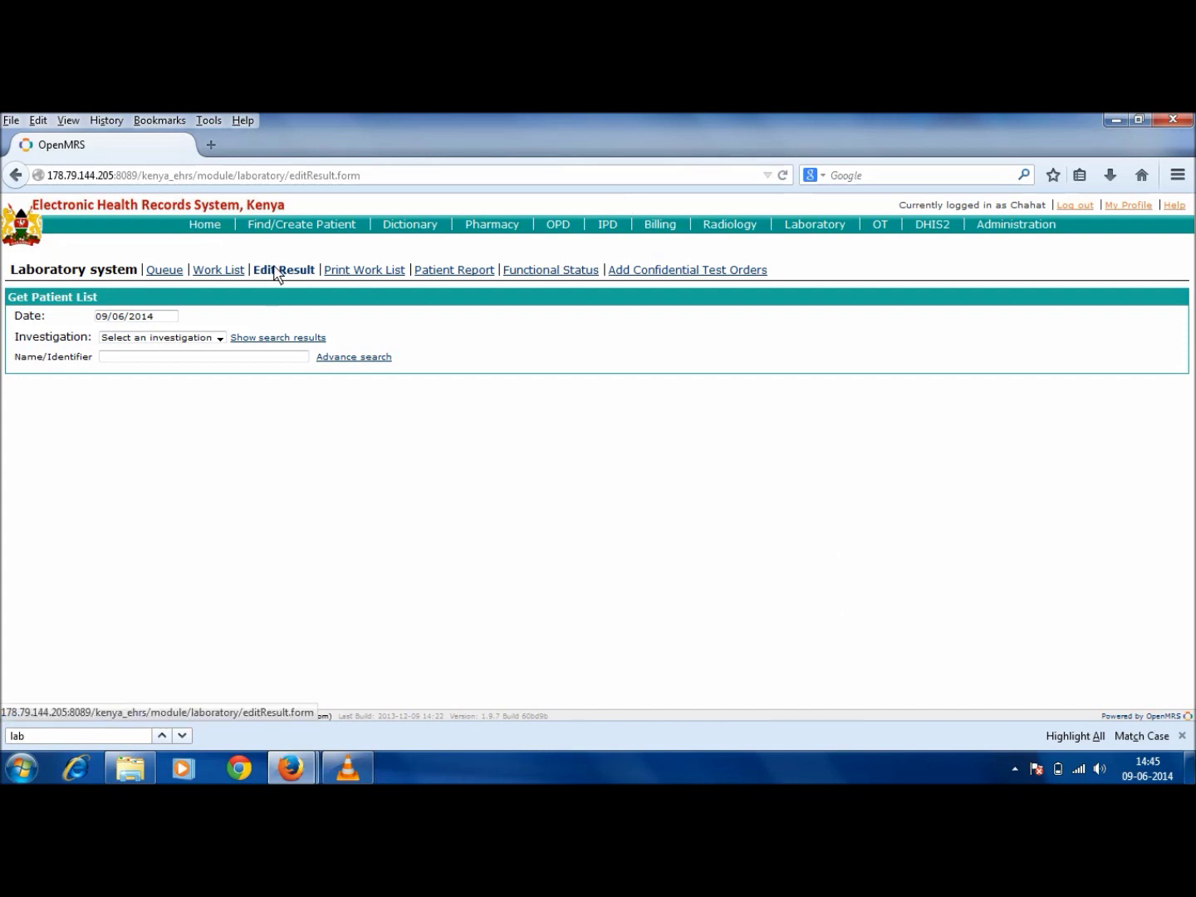
Search BIOCHEMISTRY results by the patient's name and open the second matching patient
{"action": "left_click", "coordinate": [153, 318]}
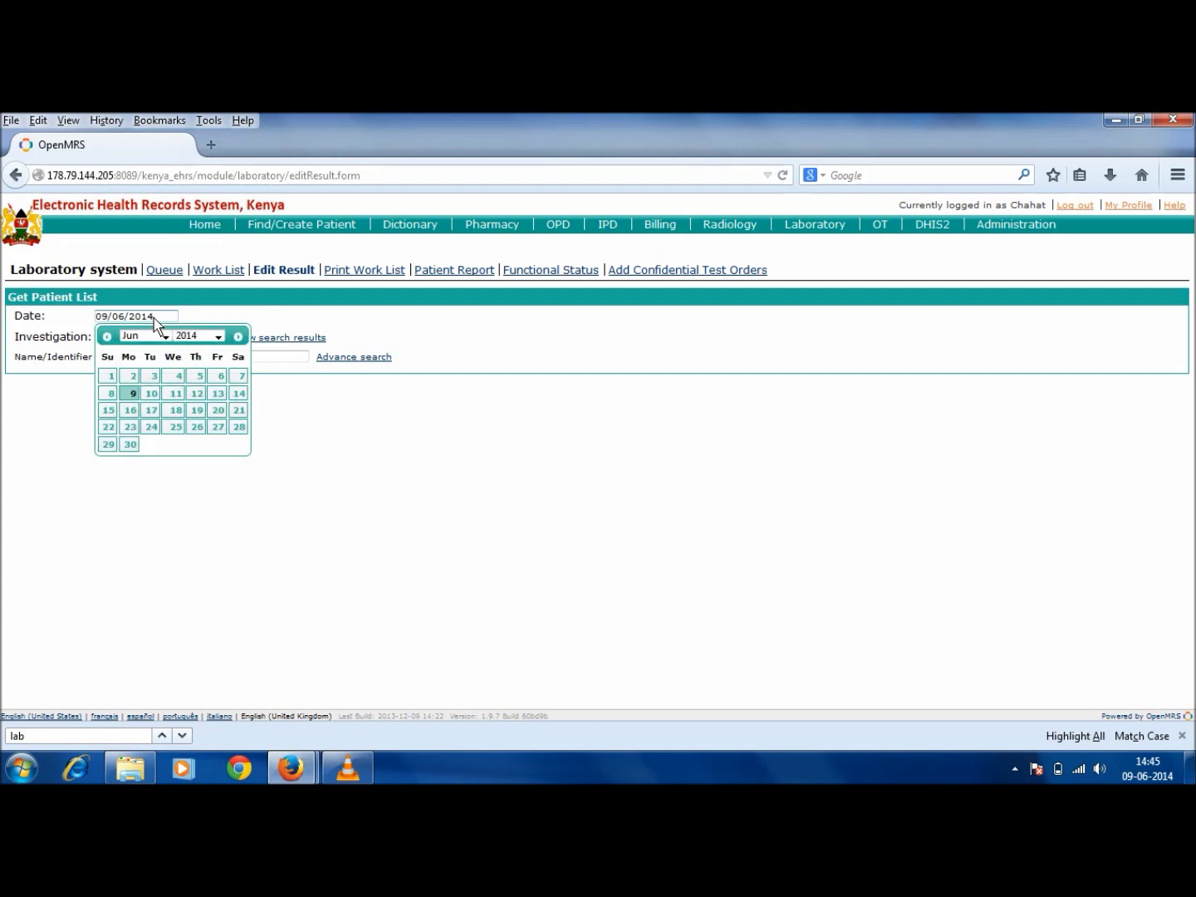
{"action": "left_click", "coordinate": [283, 317]}
{"action": "left_click", "coordinate": [219, 342]}
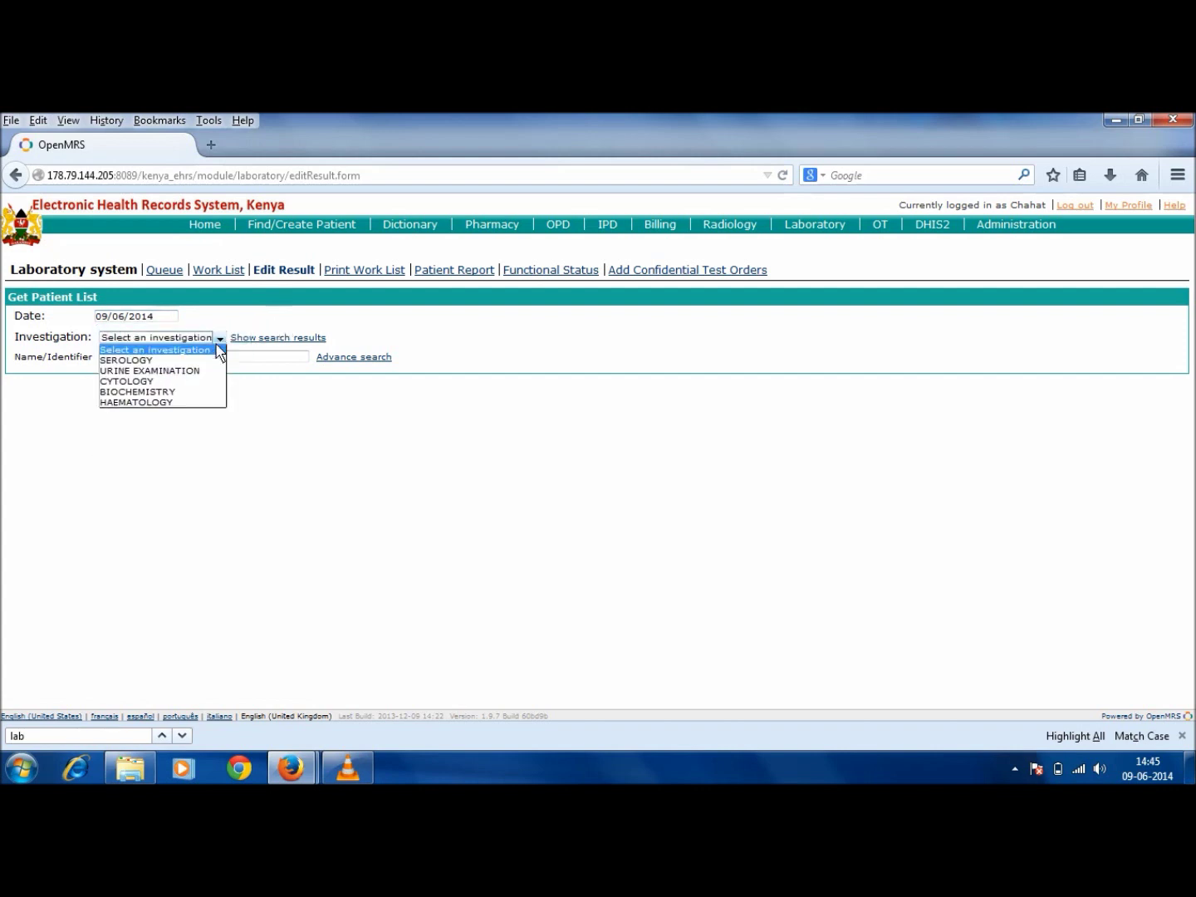
{"action": "left_click", "coordinate": [216, 392]}
{"action": "left_click", "coordinate": [208, 357]}
{"action": "type", "text": "odumbe"}
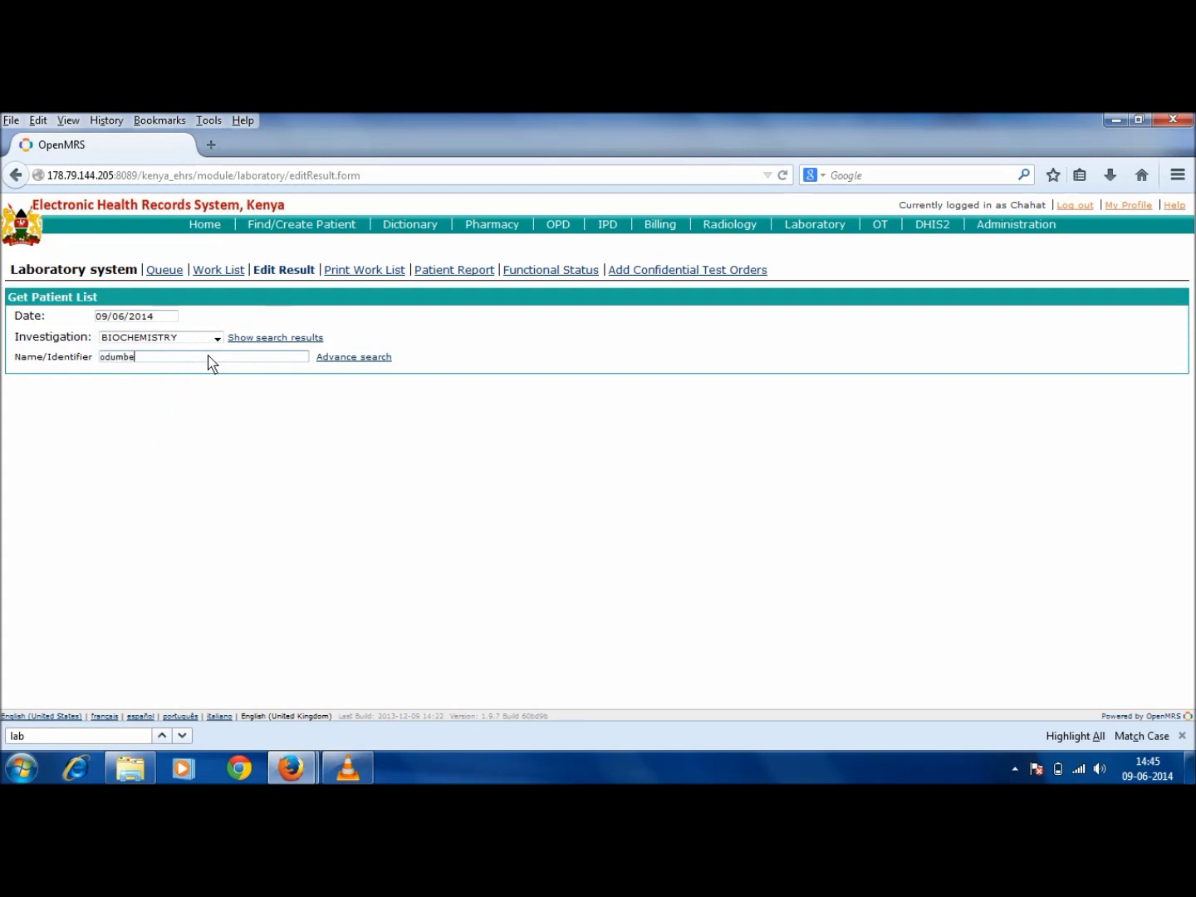
{"action": "key", "text": "Return"}
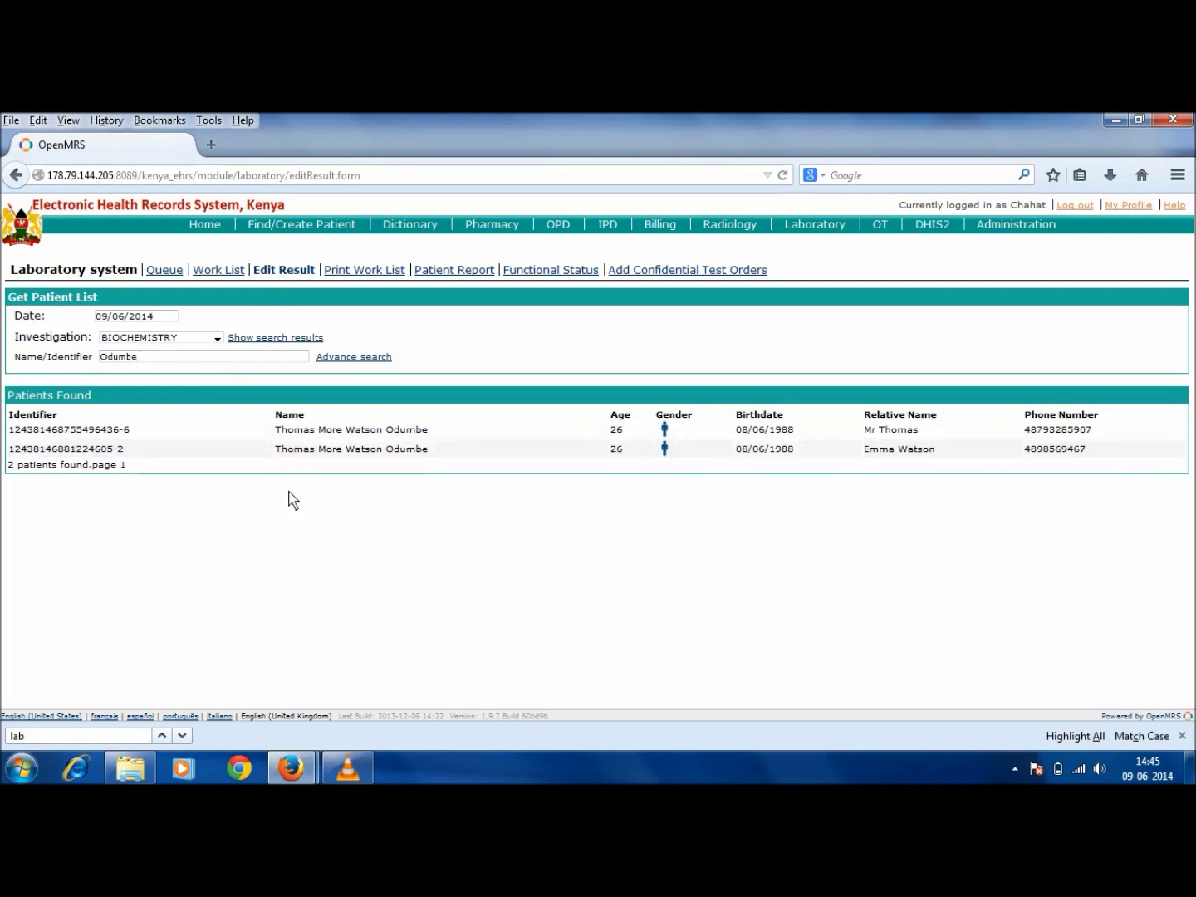
{"action": "left_click", "coordinate": [291, 453]}
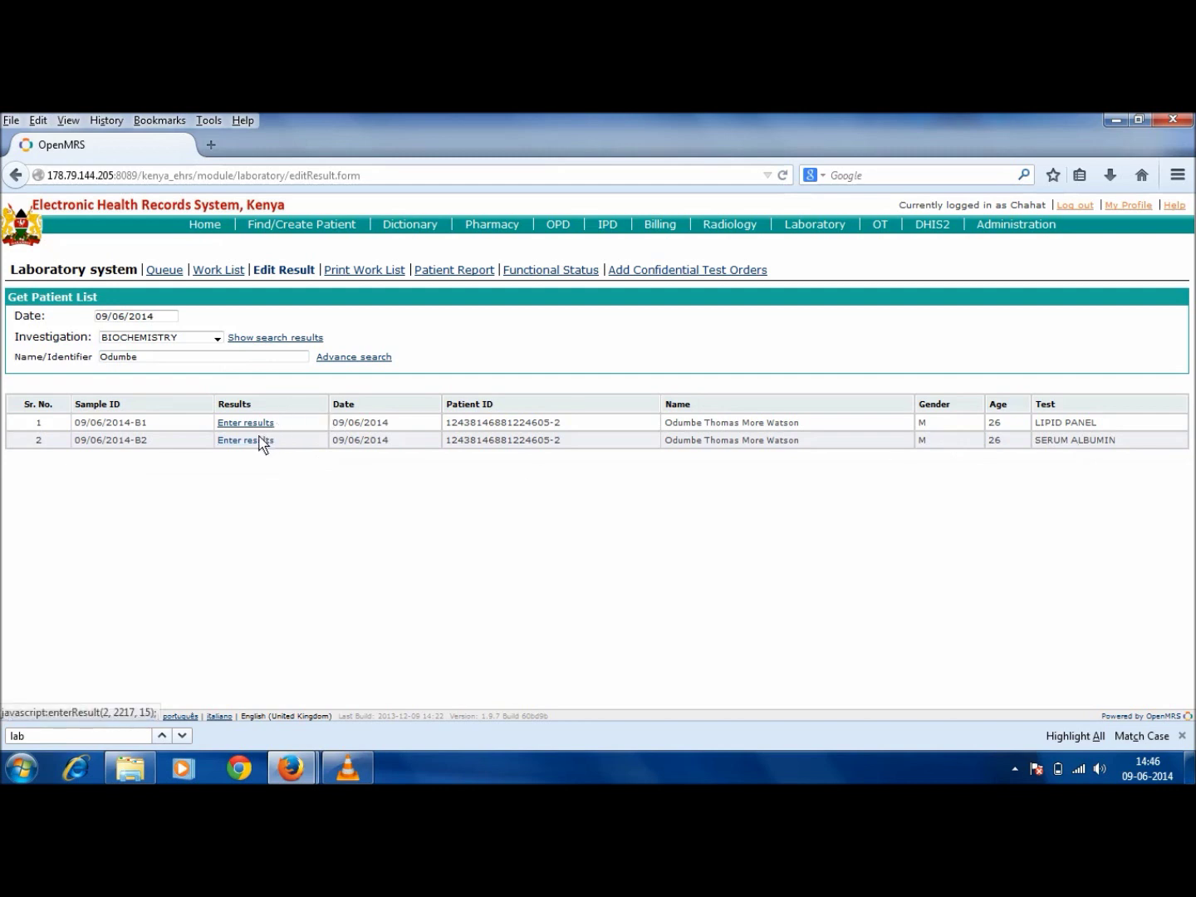
Change the SERUM ALBUMIN result for 09/06/2014-B2 from 45 to 67 and save
{"action": "left_click", "coordinate": [262, 444]}
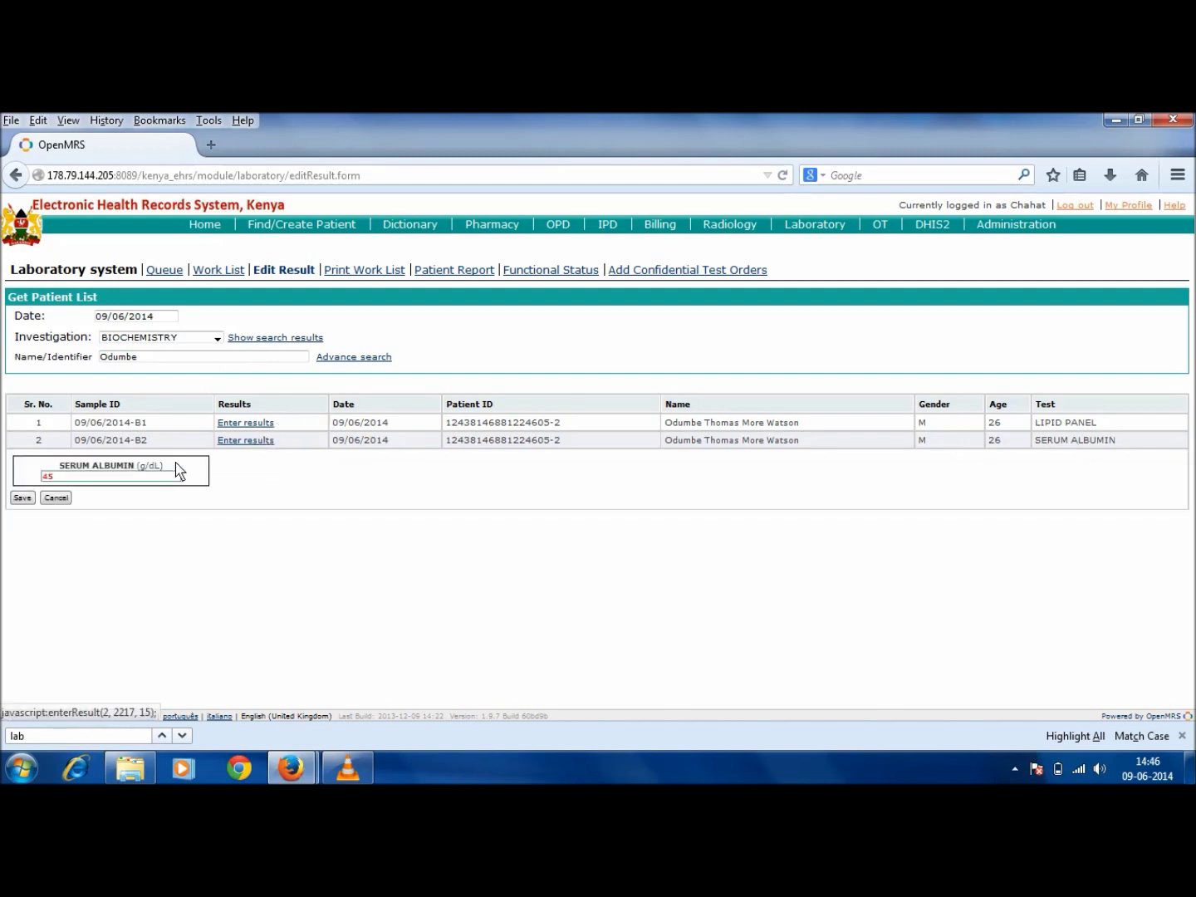
{"action": "left_click", "coordinate": [141, 476]}
{"action": "type", "text": "45"}
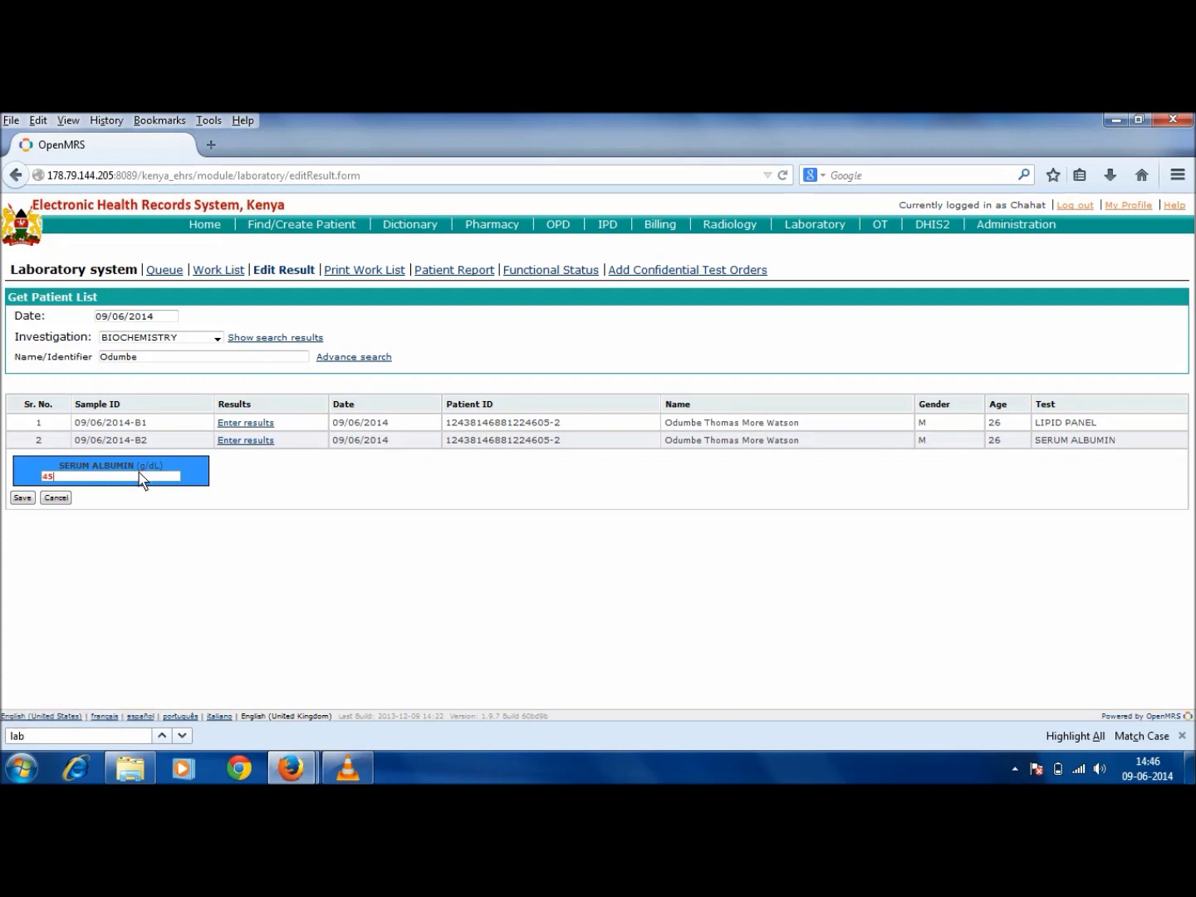
{"action": "key", "text": "BackSpace"}
{"action": "key", "text": "BackSpace"}
{"action": "type", "text": "67"}
{"action": "left_click", "coordinate": [21, 498]}
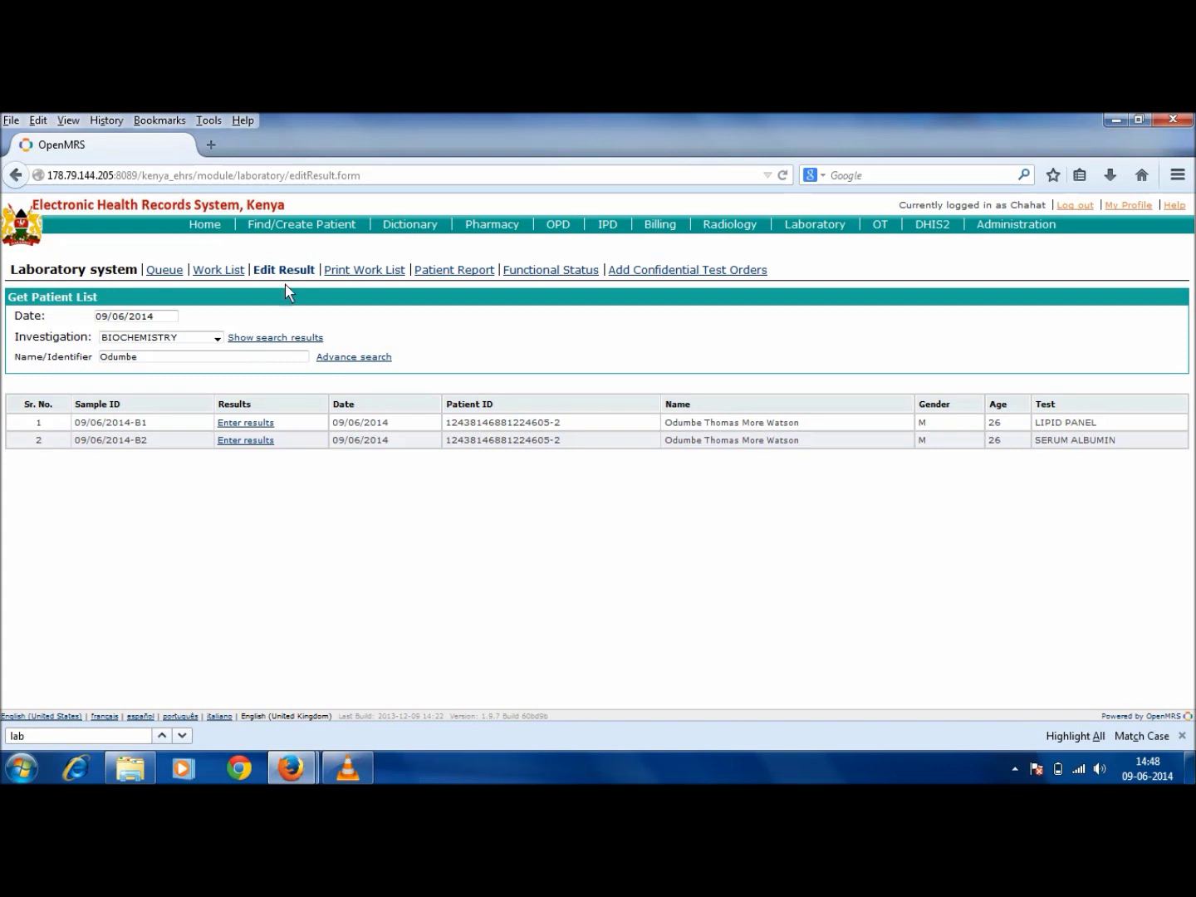
Load the 09/06/2014 BIOCHEMISTRY worklist on the Print Work List page
{"action": "left_click", "coordinate": [337, 273]}
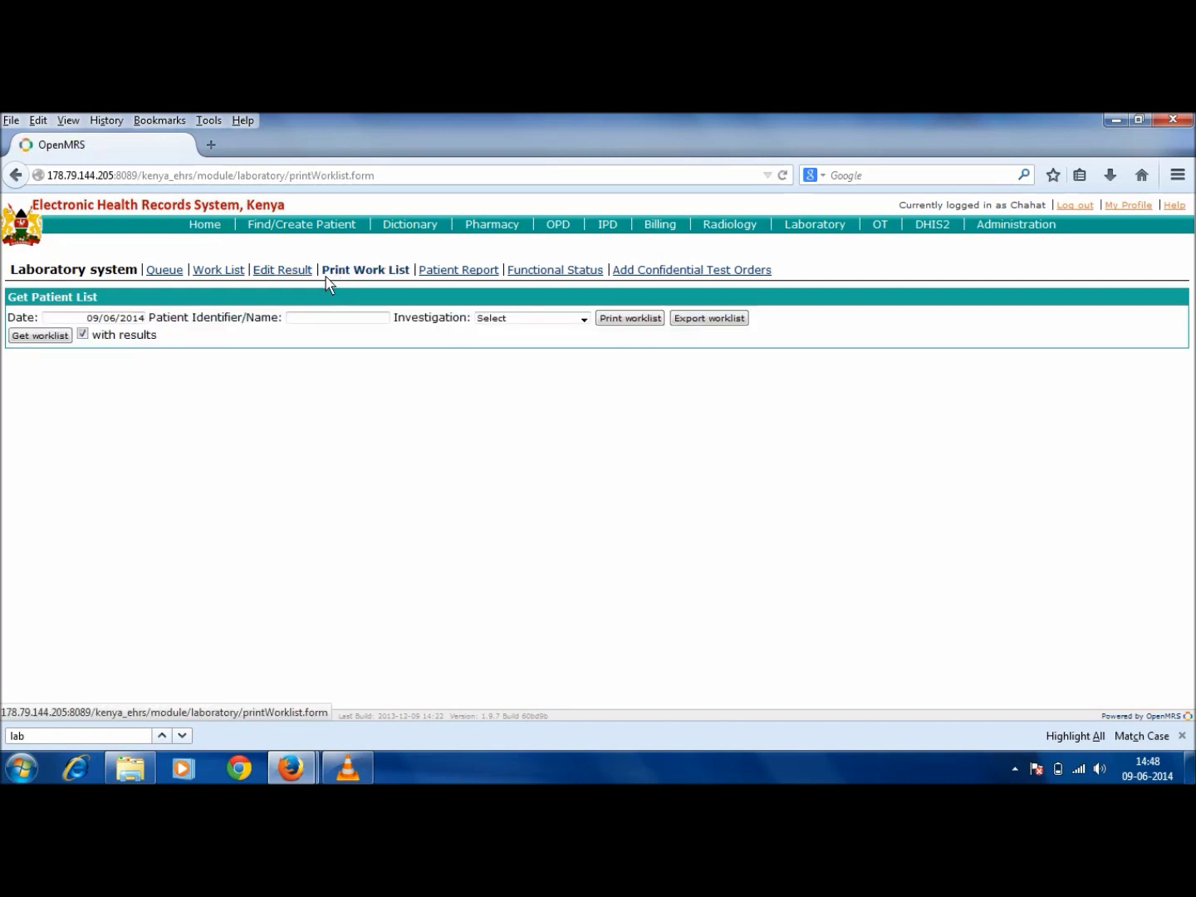
{"action": "left_click", "coordinate": [93, 320]}
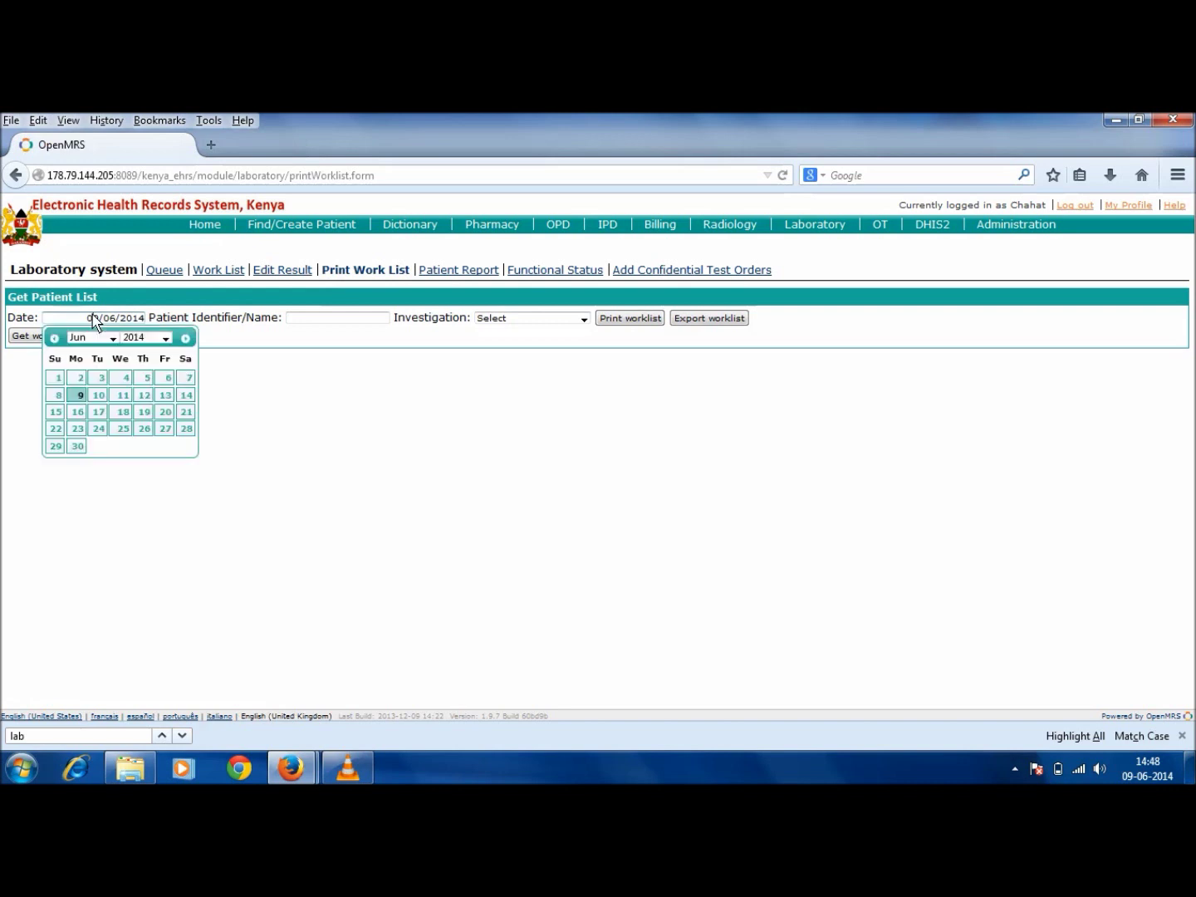
{"action": "left_click", "coordinate": [545, 321]}
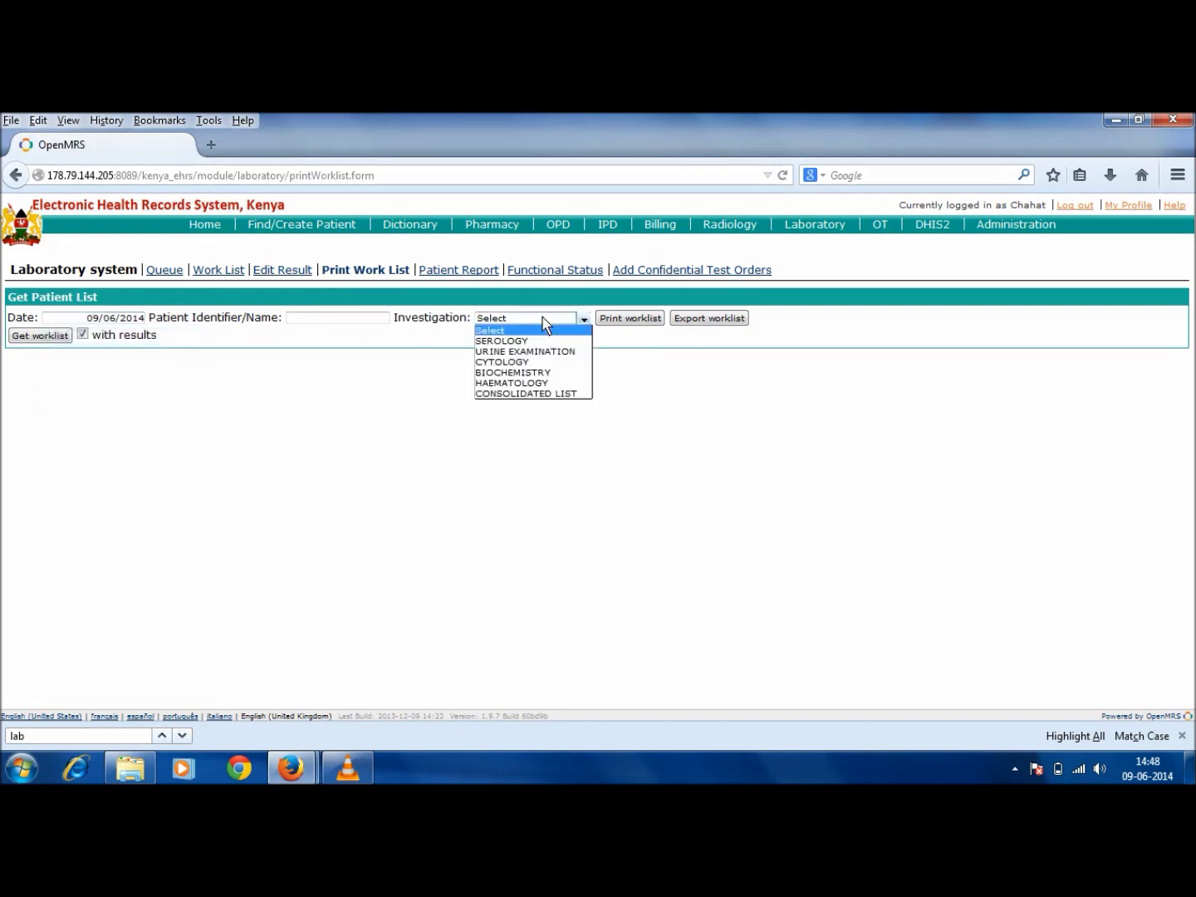
{"action": "left_click", "coordinate": [555, 373]}
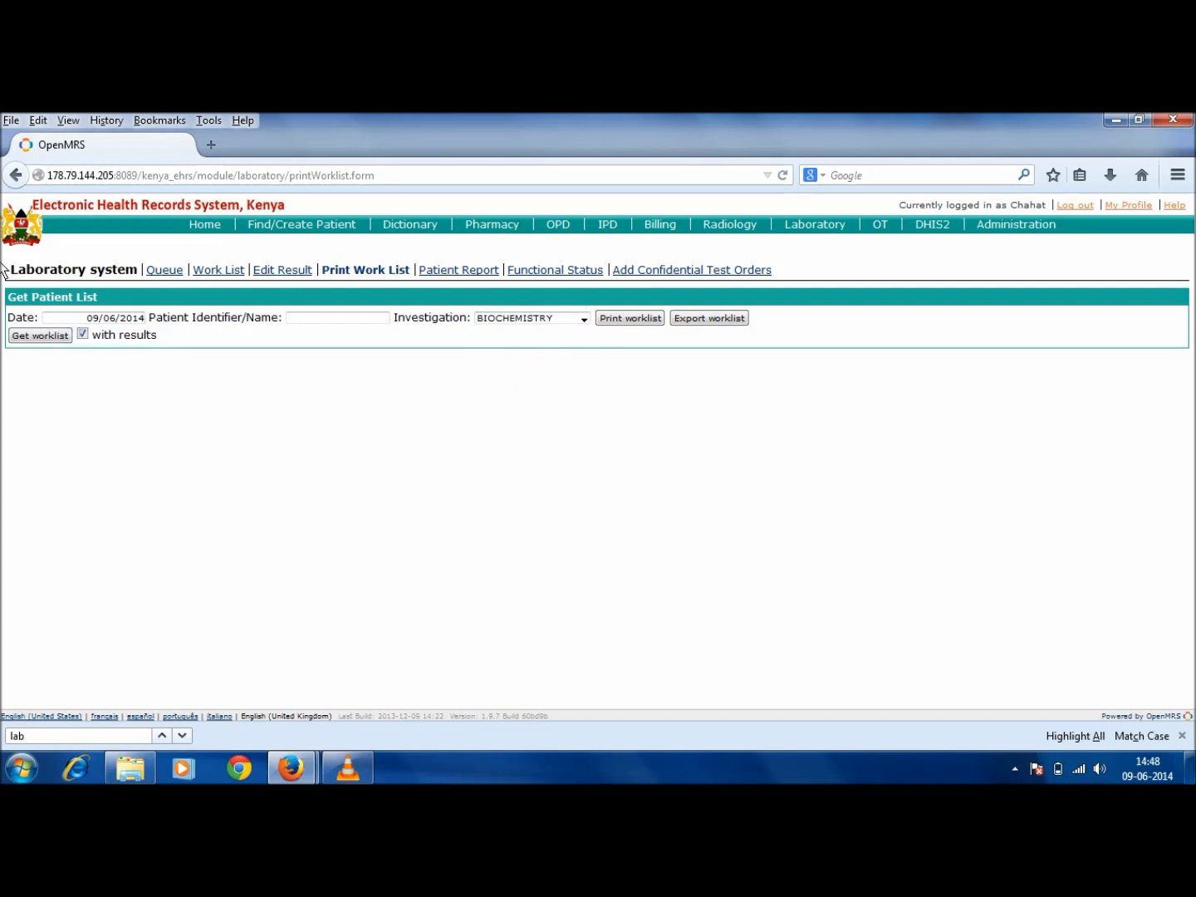
{"action": "left_click", "coordinate": [33, 337]}
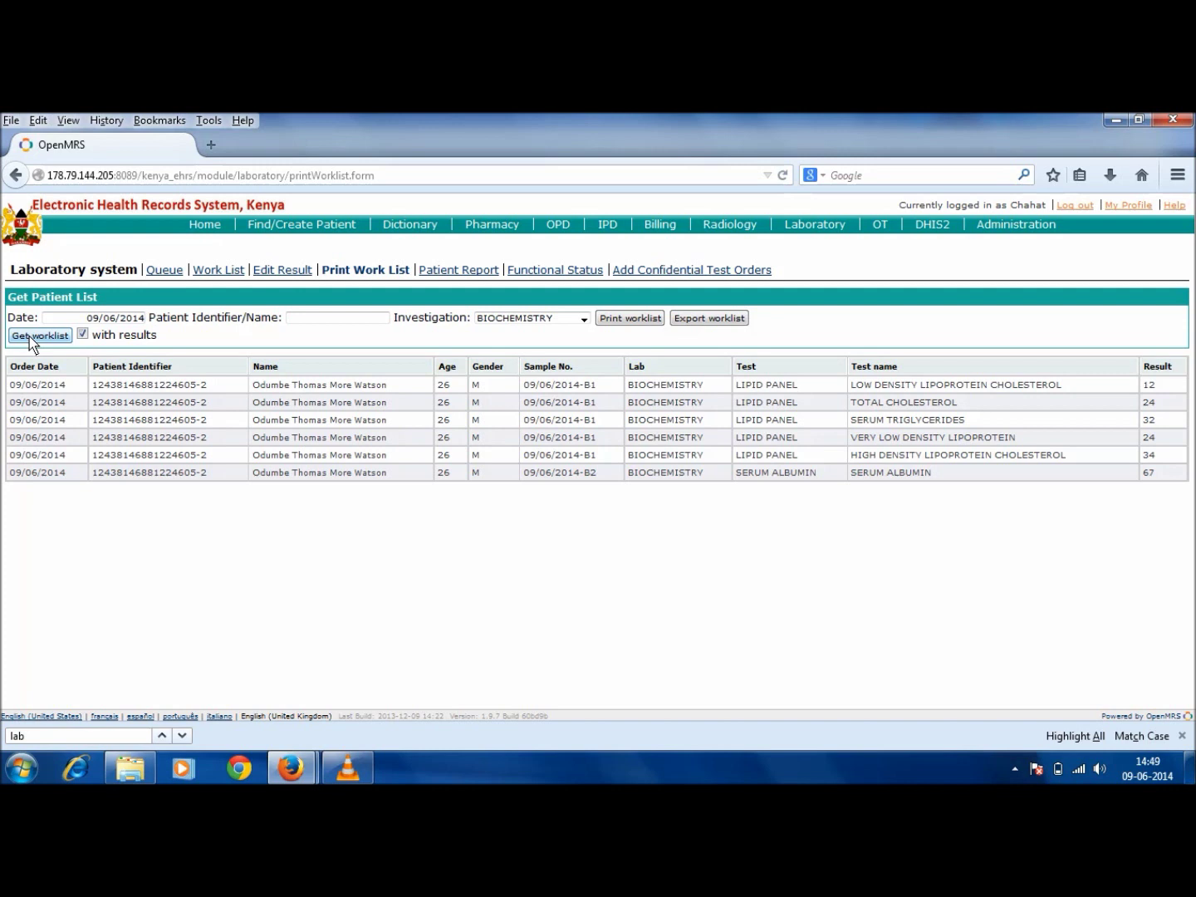
Toggle 'with results' off and back on, reloading the worklist with results filled in
{"action": "left_click", "coordinate": [83, 335]}
{"action": "left_click", "coordinate": [64, 340]}
{"action": "left_click", "coordinate": [84, 336]}
{"action": "left_click", "coordinate": [38, 336]}
Preview the biochemistry worklist without printing, then save it as PatientLabResultReport9-Jun-2014.xls and open it in Excel
{"action": "left_click", "coordinate": [624, 323]}
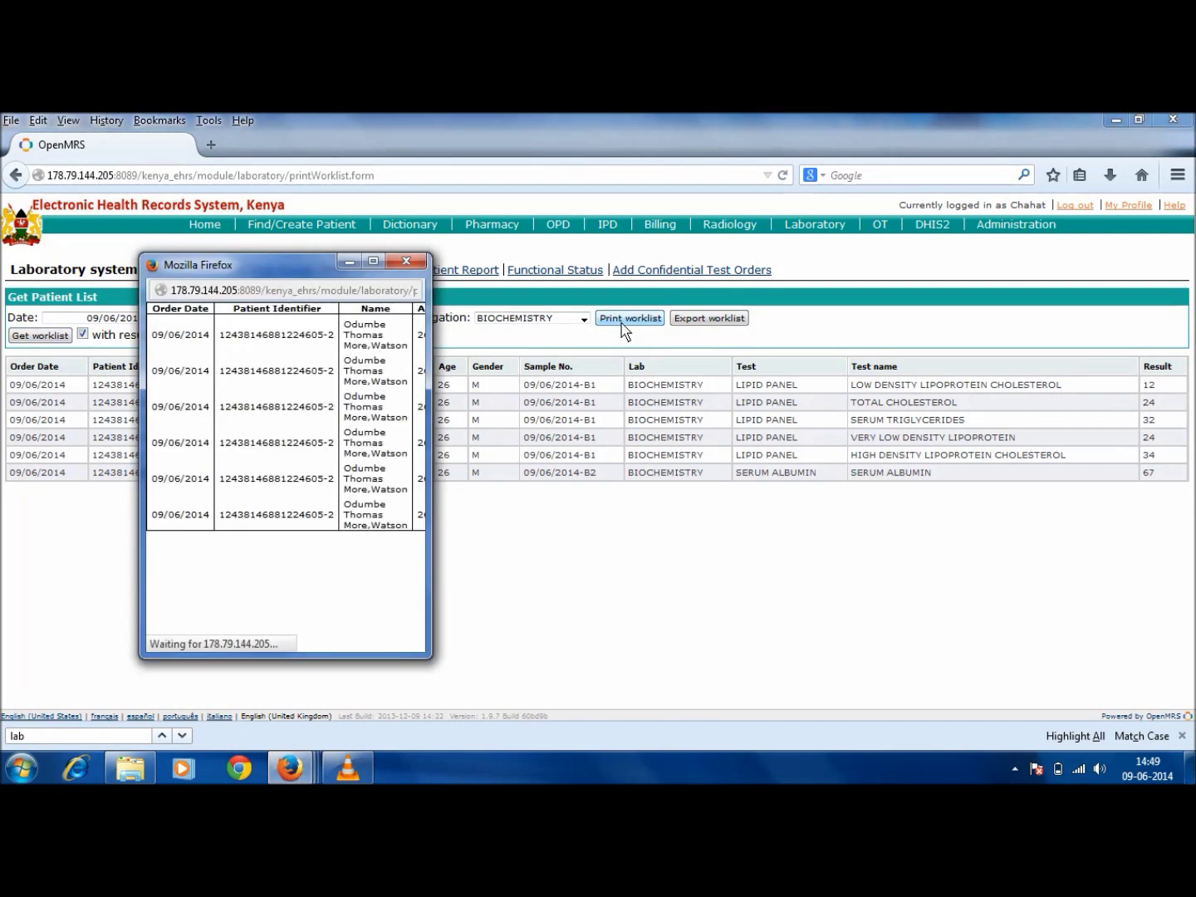
{"action": "left_click", "coordinate": [545, 596]}
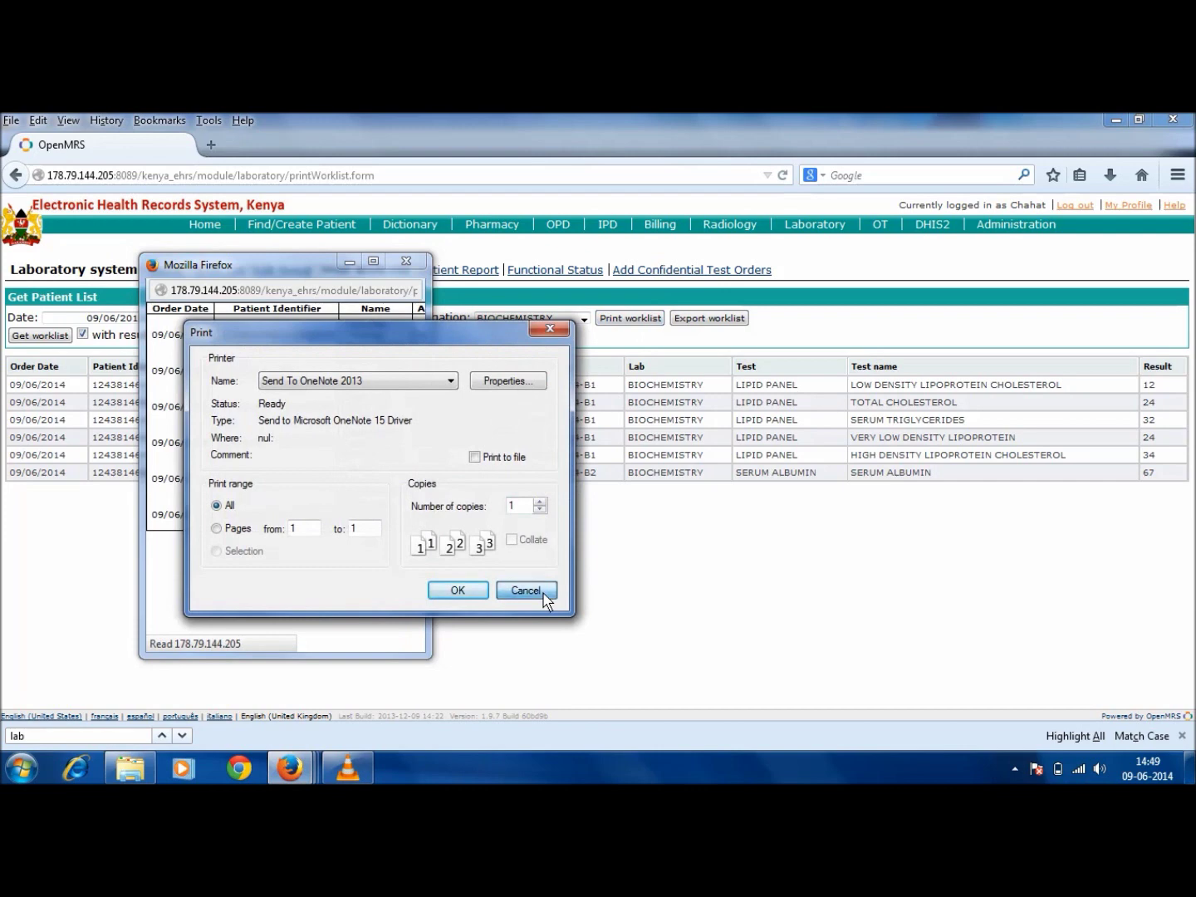
{"action": "left_click", "coordinate": [699, 323]}
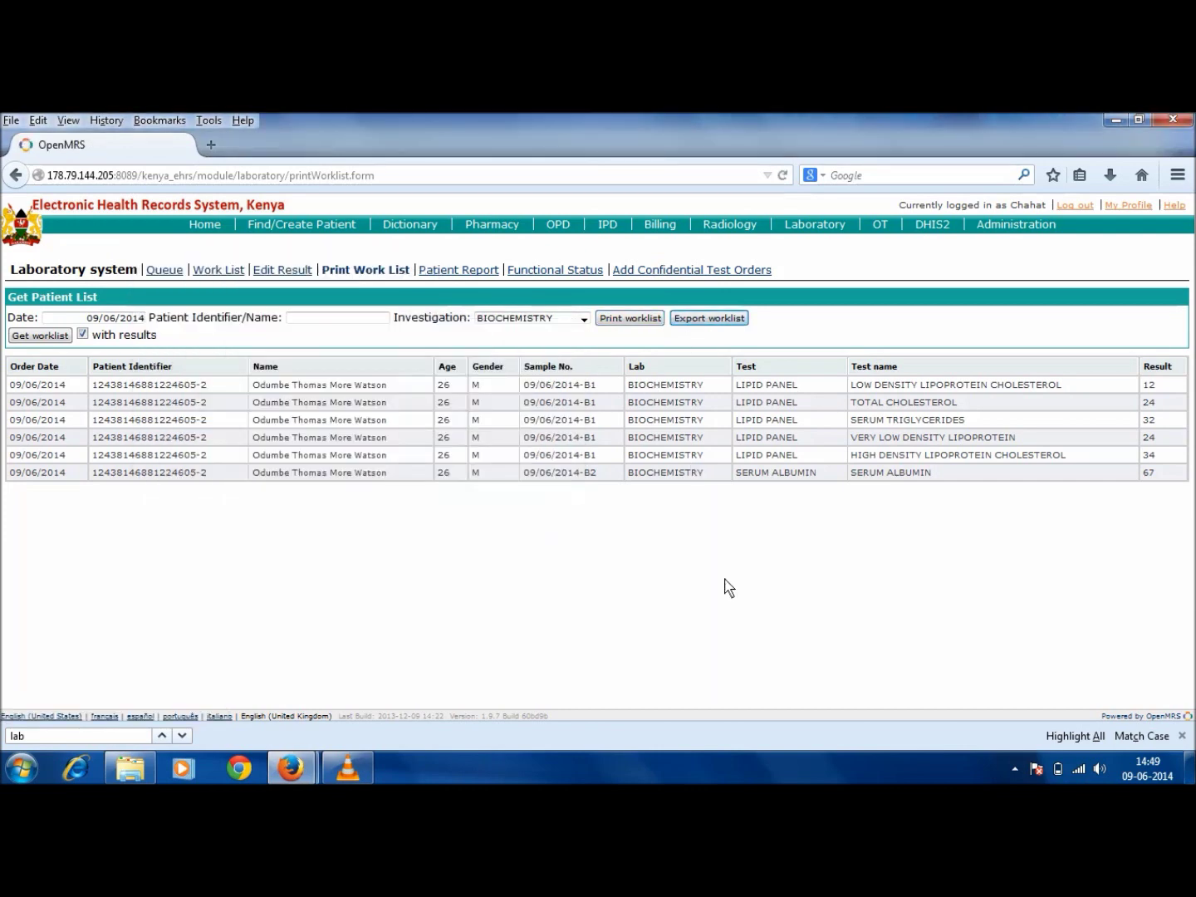
{"action": "left_click", "coordinate": [480, 451]}
{"action": "left_click", "coordinate": [658, 531]}
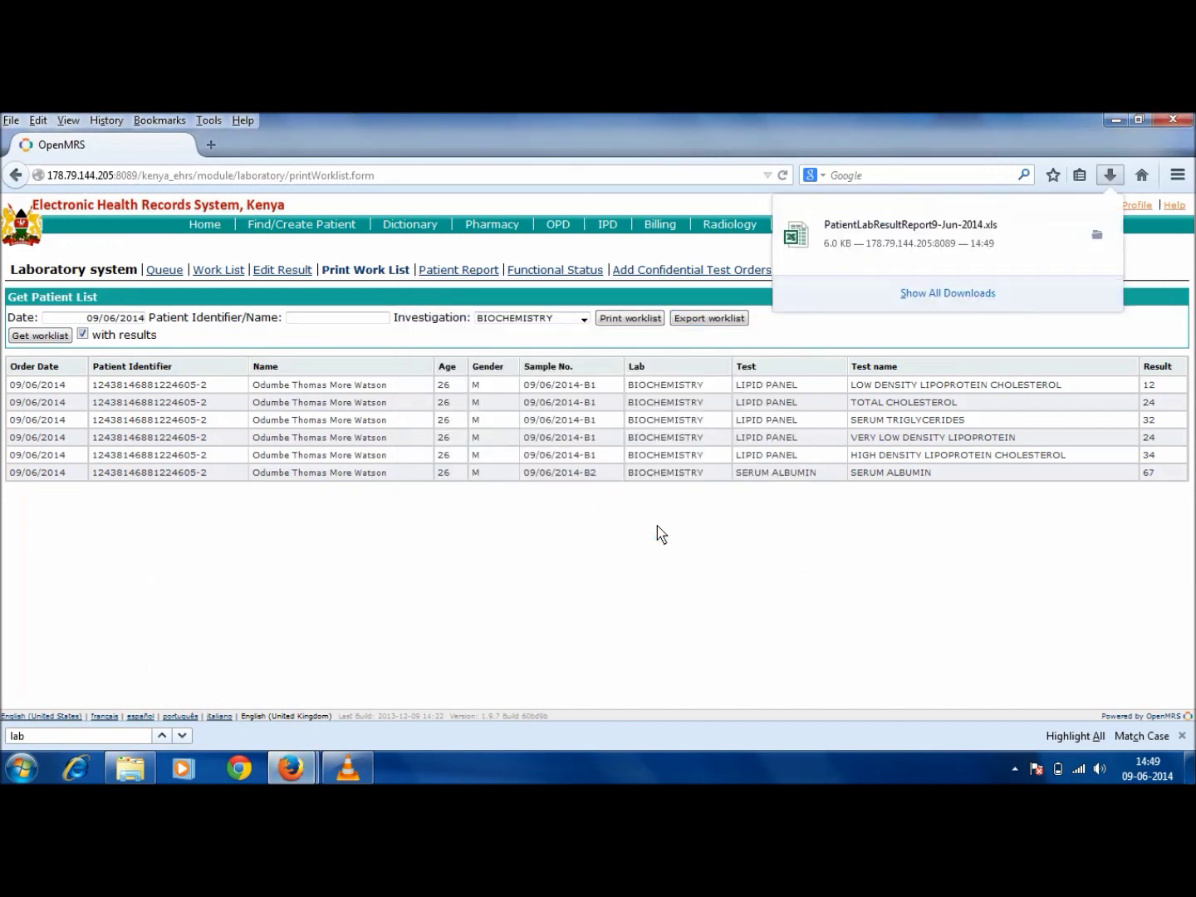
{"action": "left_click", "coordinate": [907, 236]}
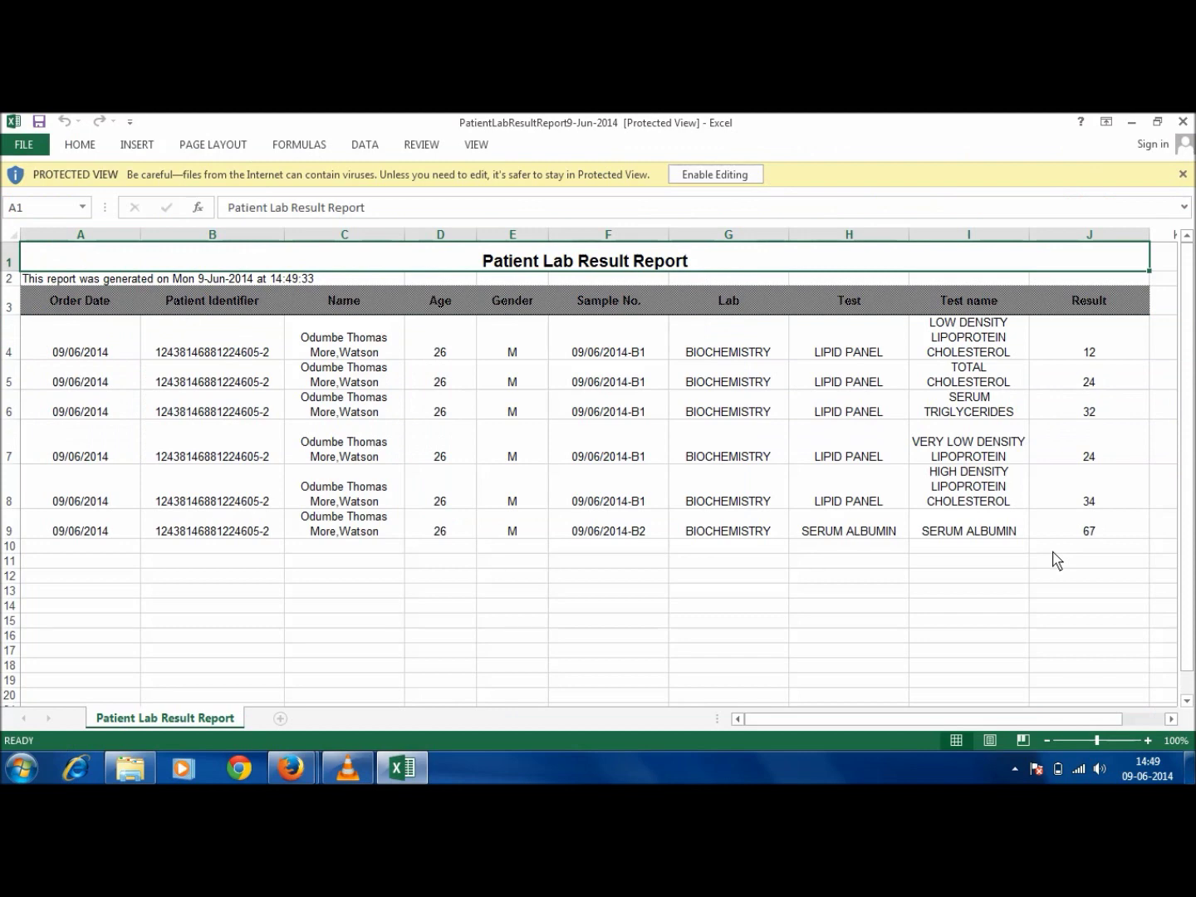
{"action": "left_click", "coordinate": [1183, 123]}
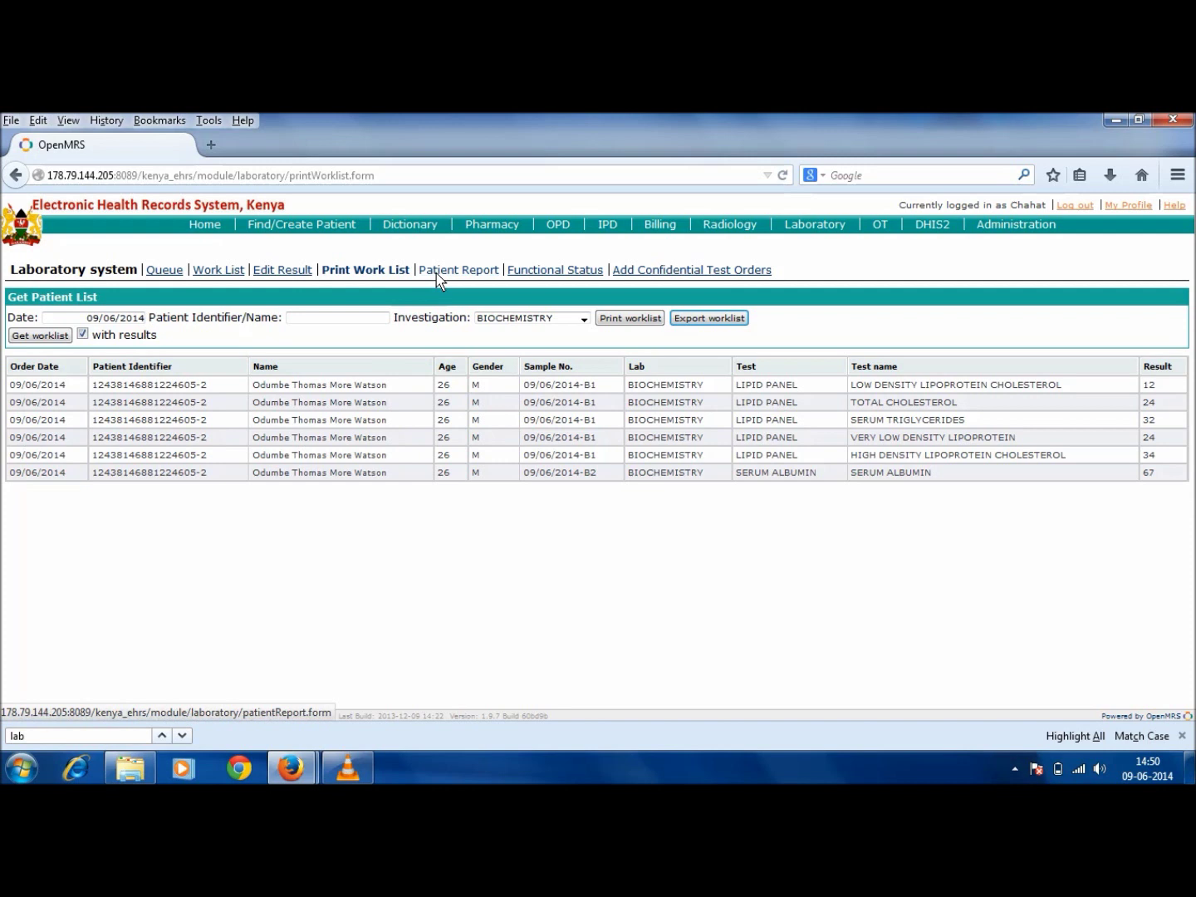
Search Patient Report by the patient's surname, open the second match's biochemistry report, and print it
{"action": "left_click", "coordinate": [438, 280]}
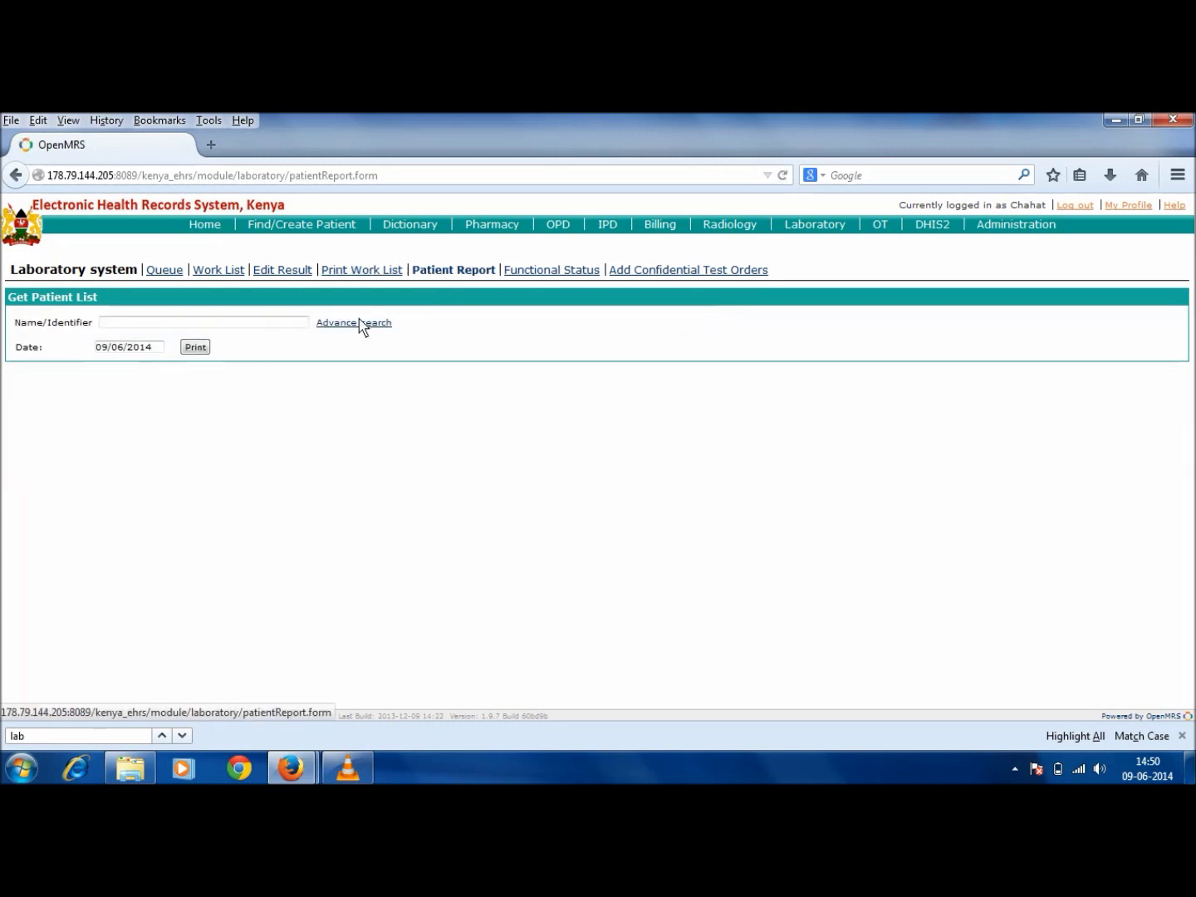
{"action": "left_click", "coordinate": [238, 326]}
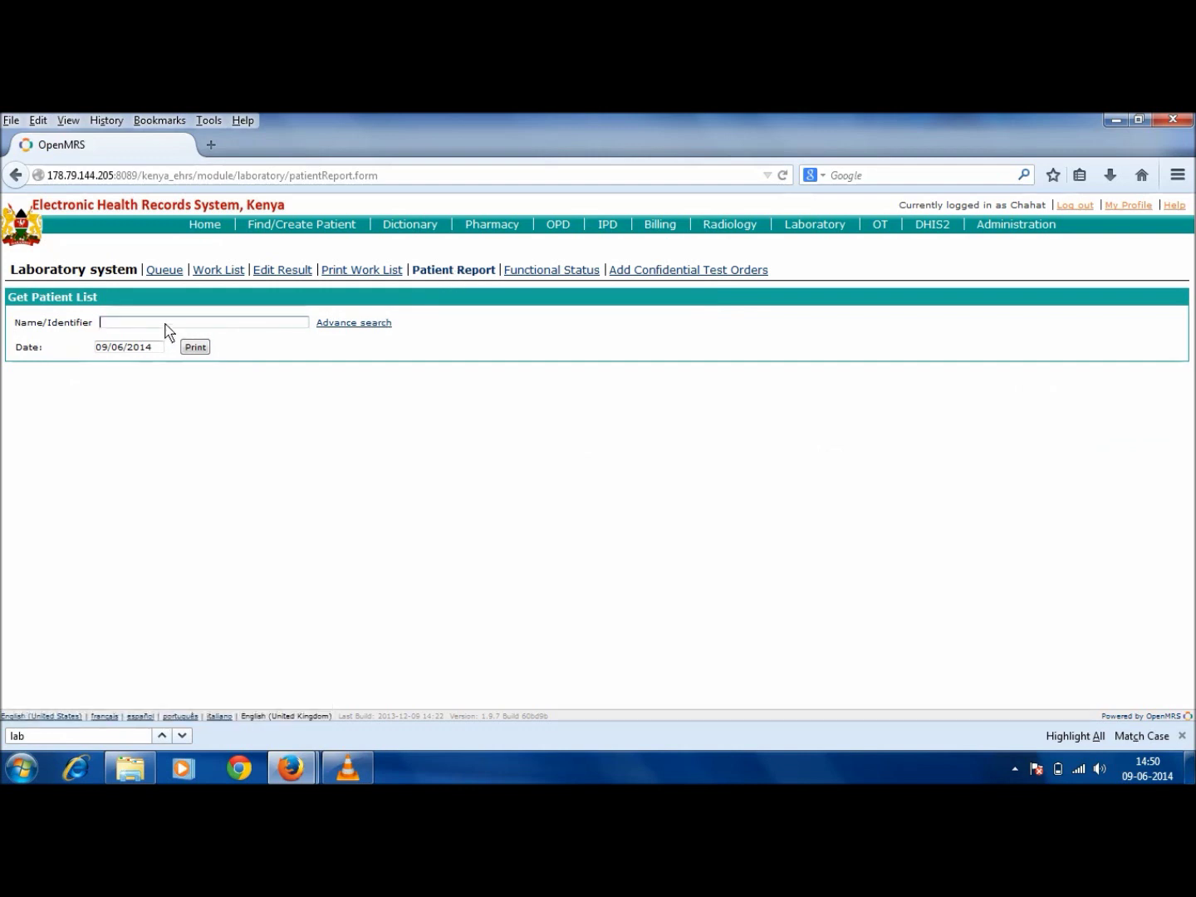
{"action": "type", "text": "odumbe"}
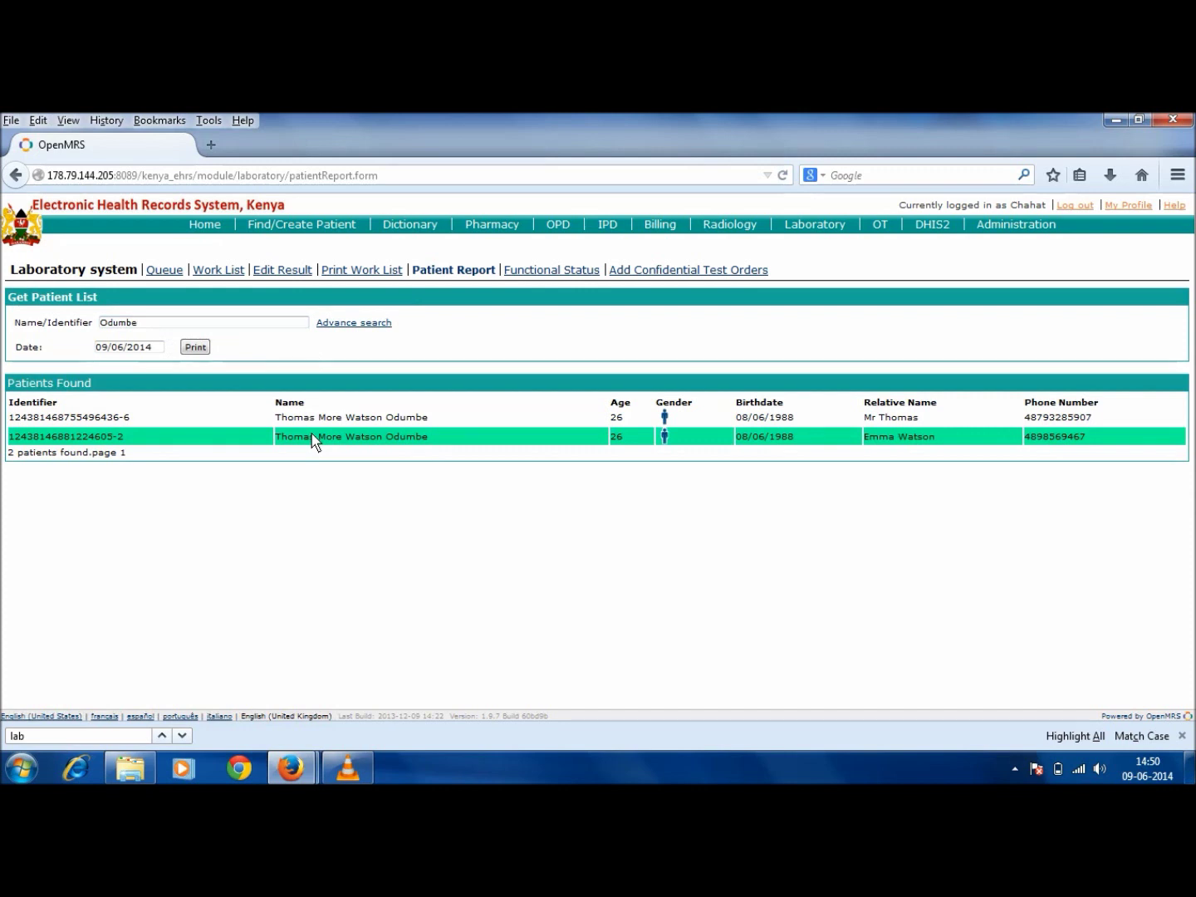
{"action": "left_click", "coordinate": [314, 441]}
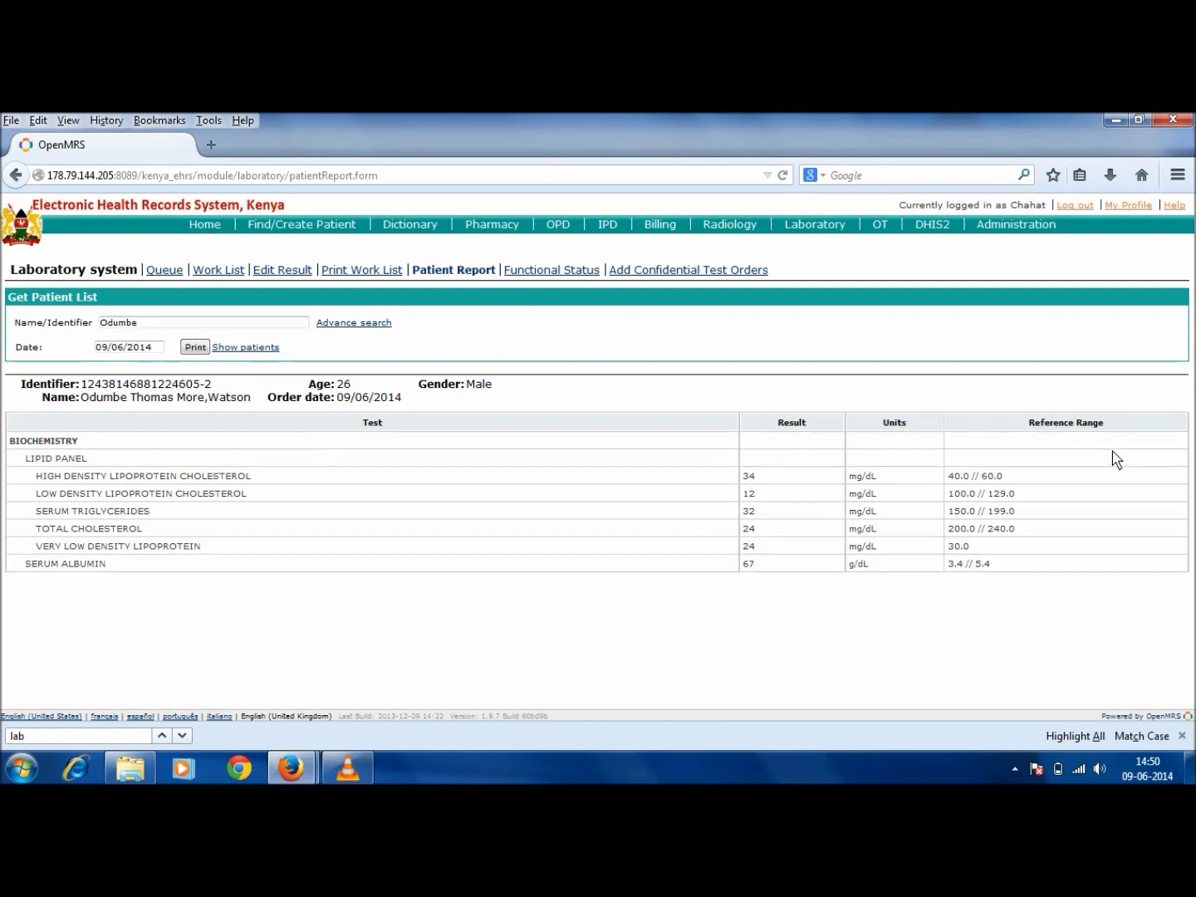
{"action": "left_click", "coordinate": [194, 348]}
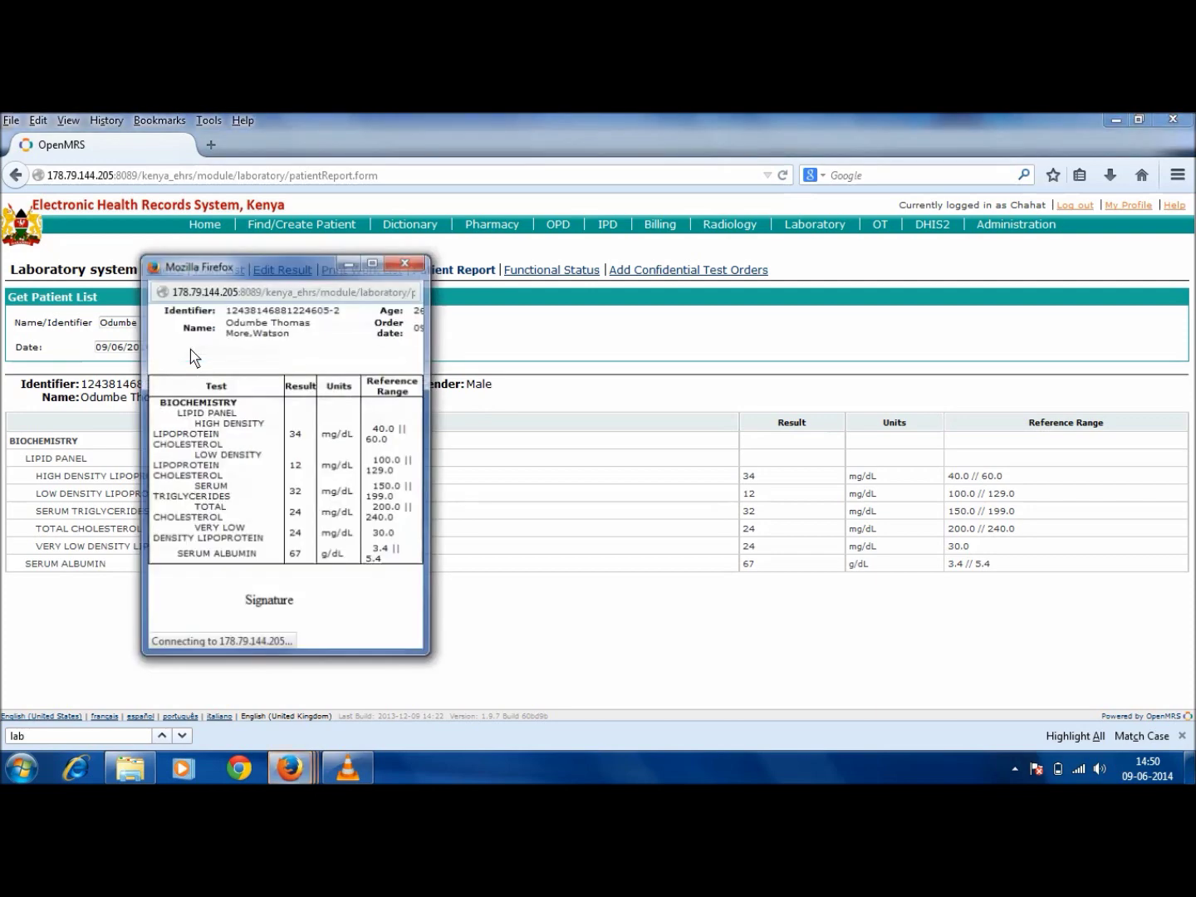
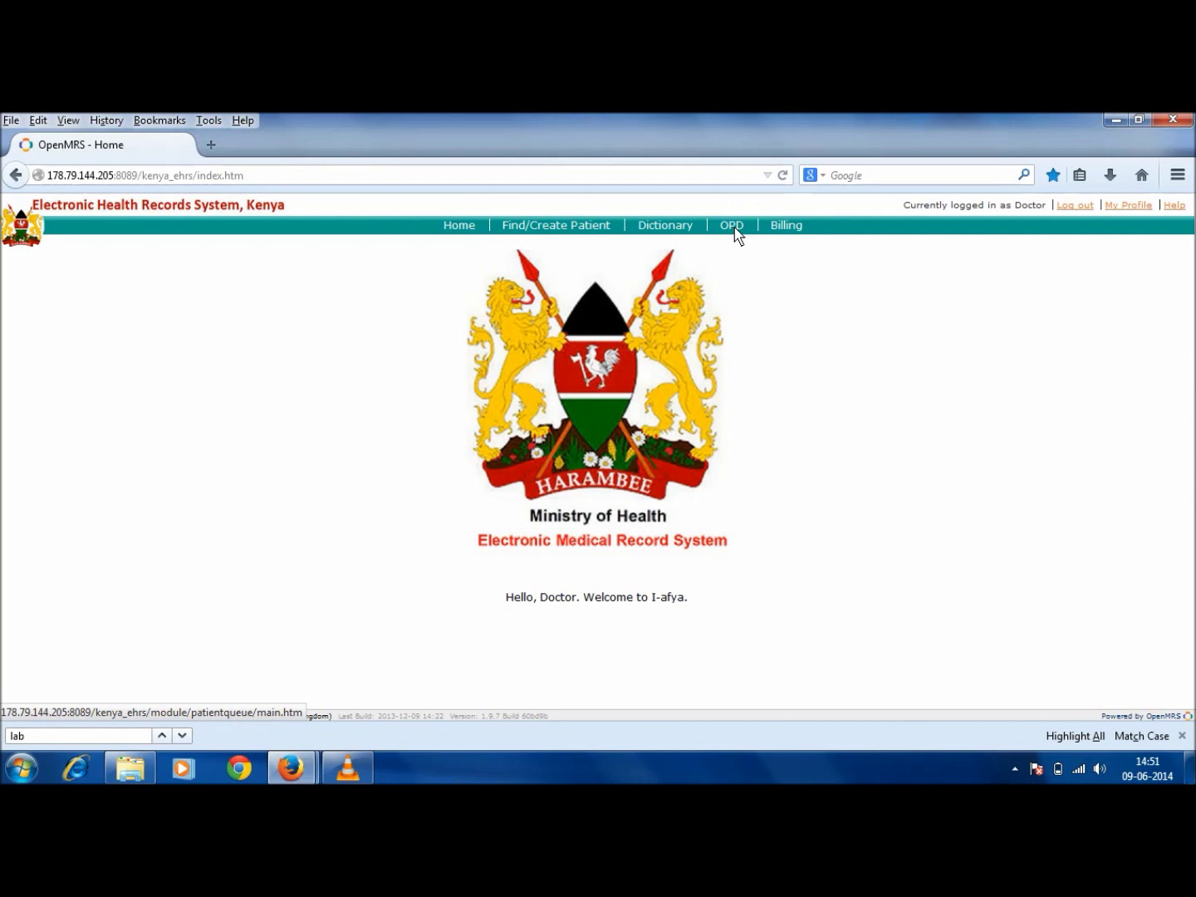
Open the OPD patient queue with its location set to GENERAL OPD
{"action": "left_click", "coordinate": [733, 228]}
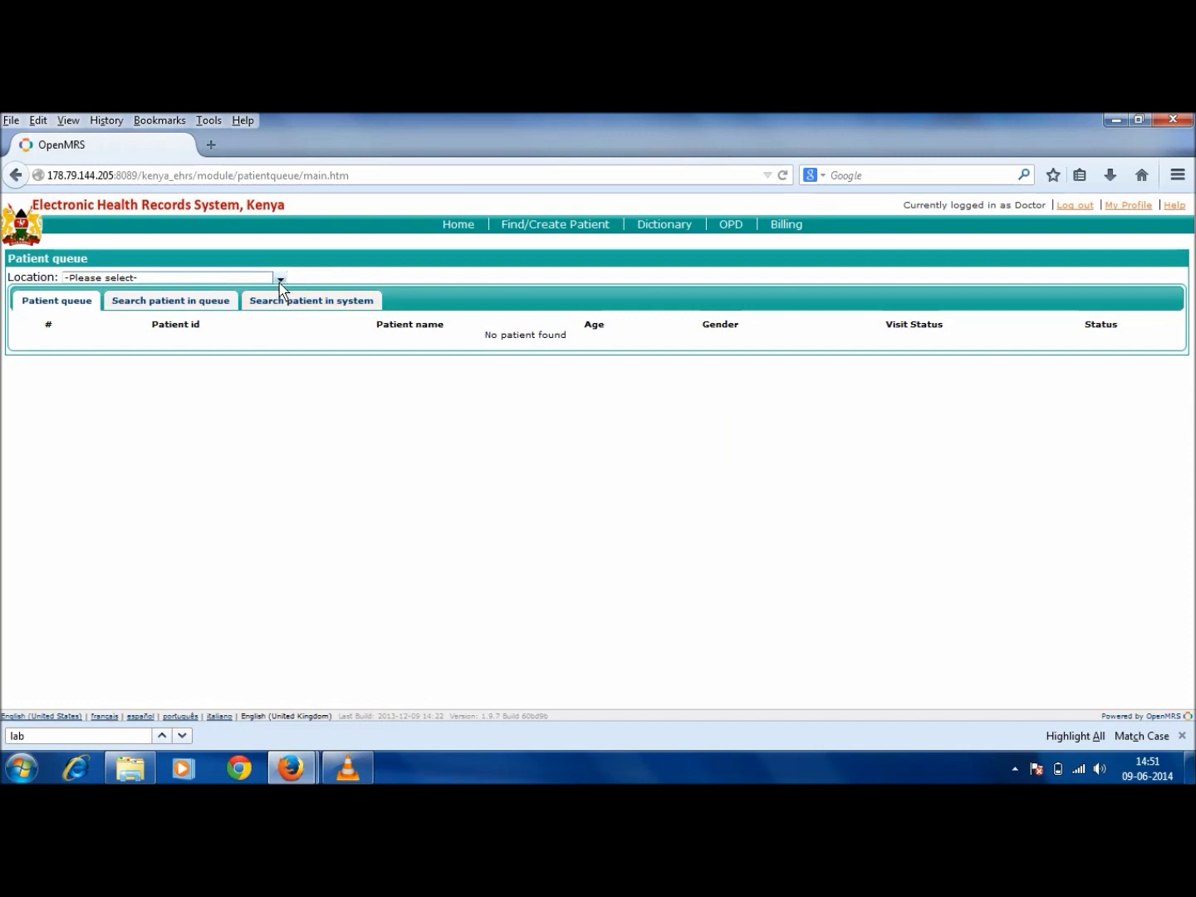
{"action": "left_click", "coordinate": [280, 280]}
{"action": "left_click", "coordinate": [221, 369]}
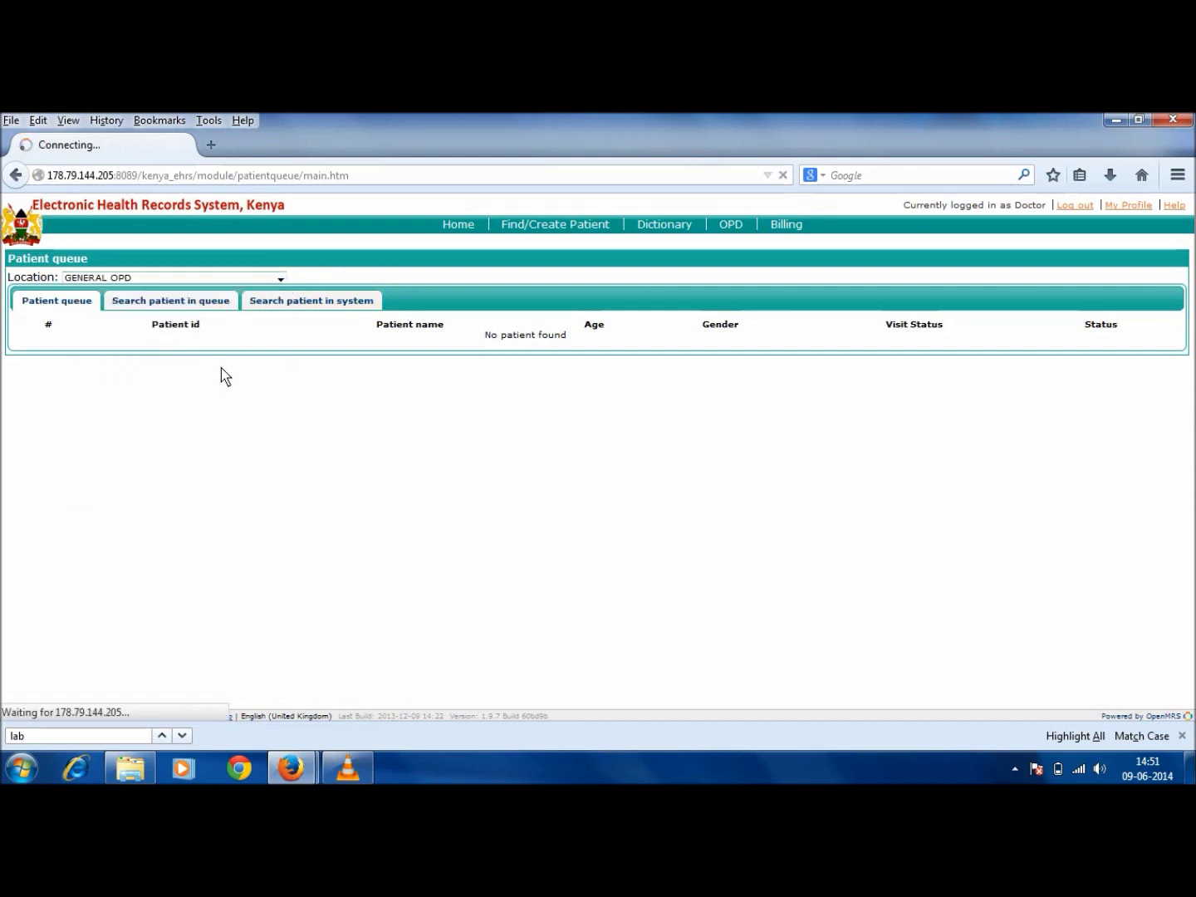
Search all patients by the patient's surname and open the second matching patient's dashboard
{"action": "left_click", "coordinate": [323, 305]}
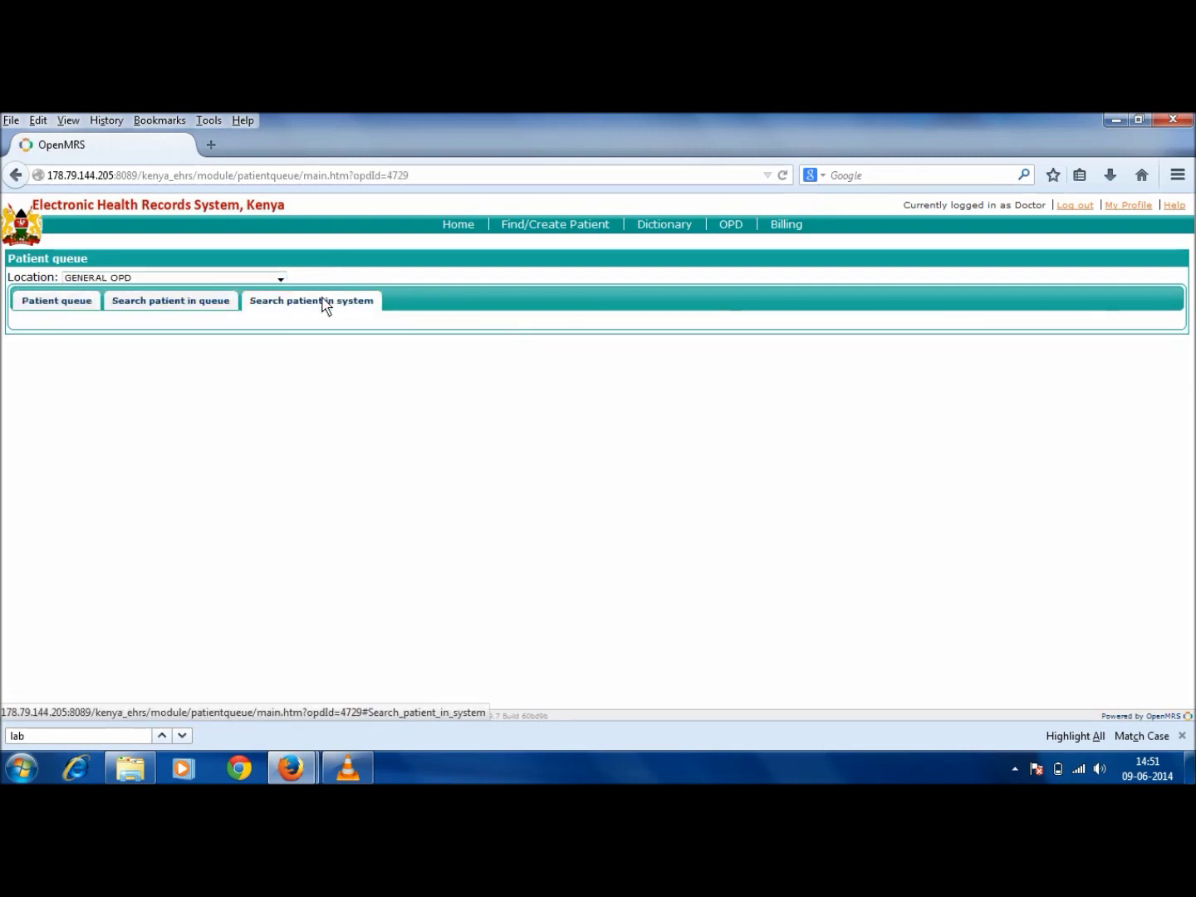
{"action": "left_click", "coordinate": [275, 332]}
{"action": "type", "text": "odu"}
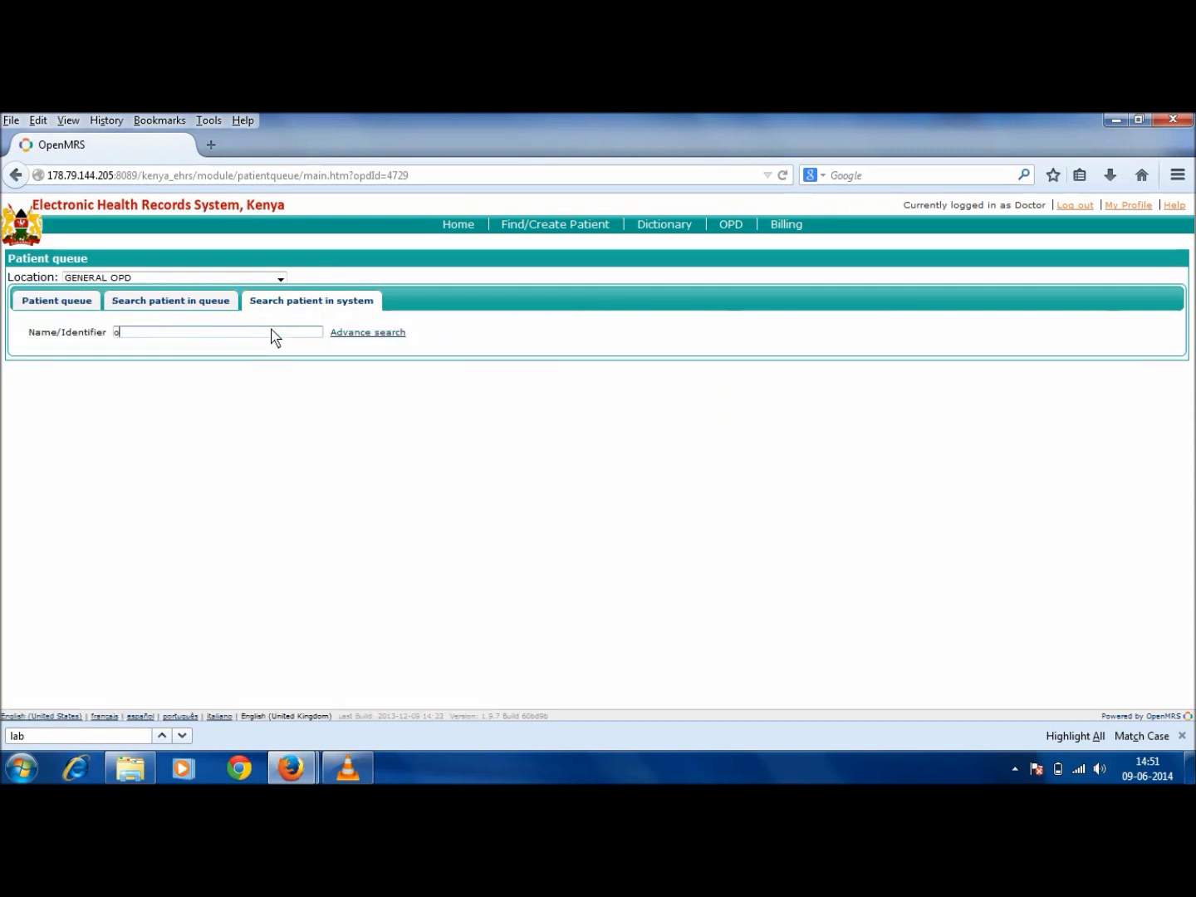
{"action": "type", "text": "mbe"}
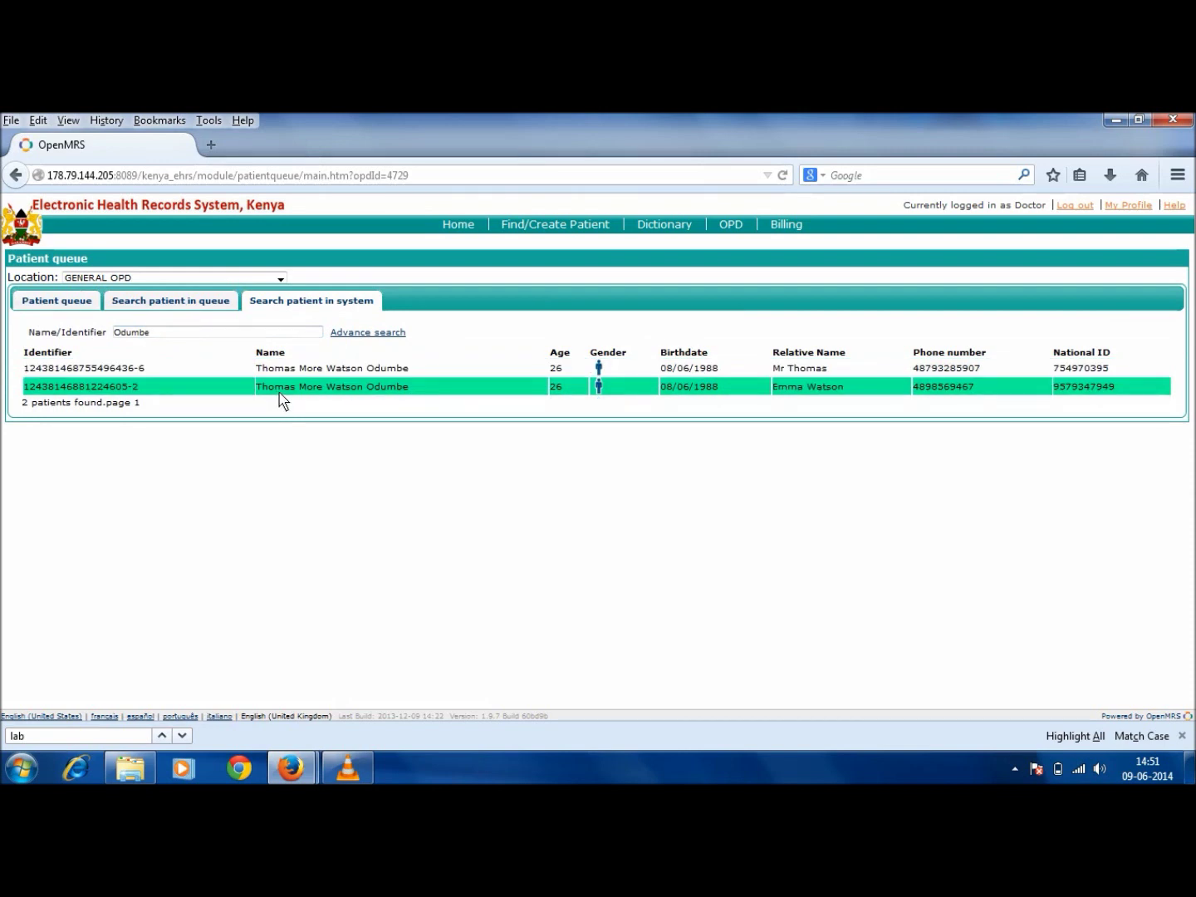
{"action": "left_click", "coordinate": [281, 392]}
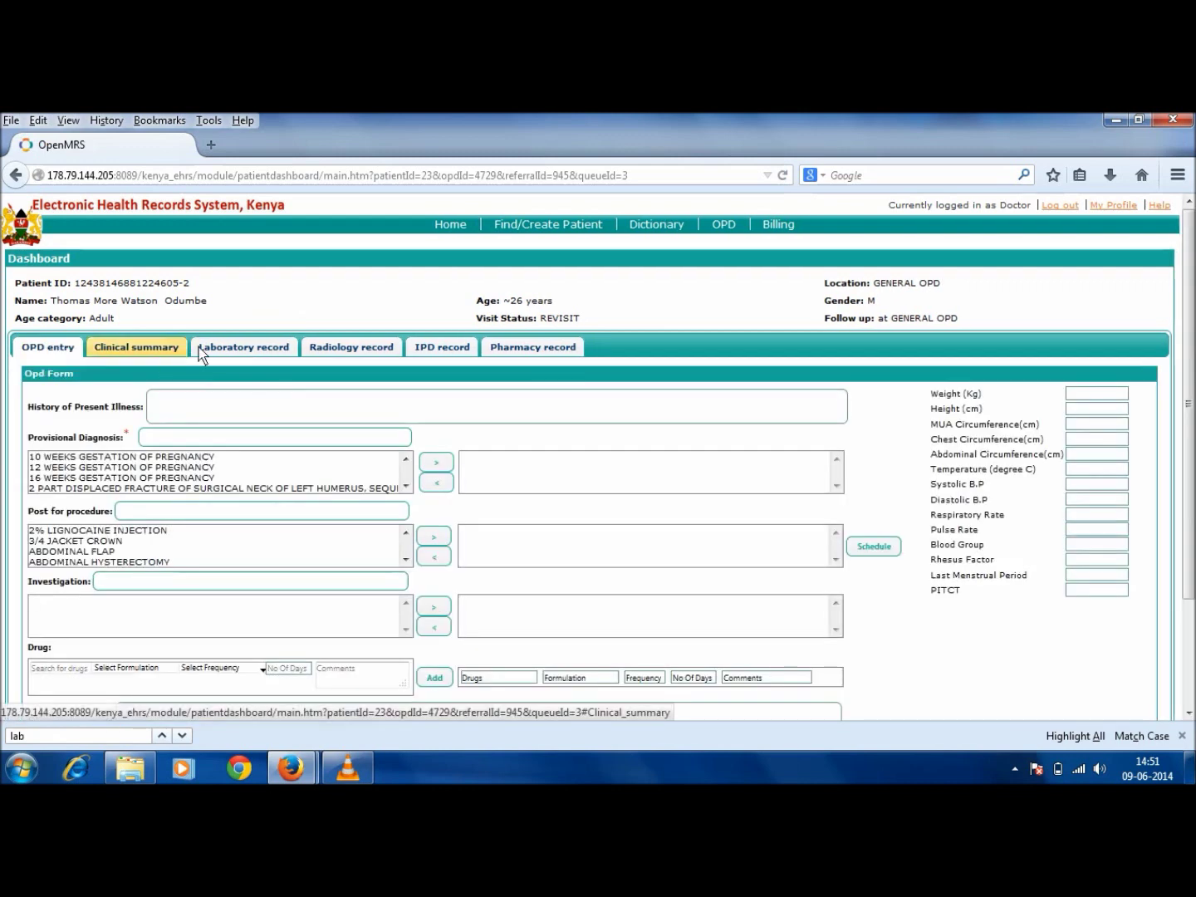
Switch the patient dashboard to the Laboratory record tab
{"action": "left_click", "coordinate": [231, 359]}
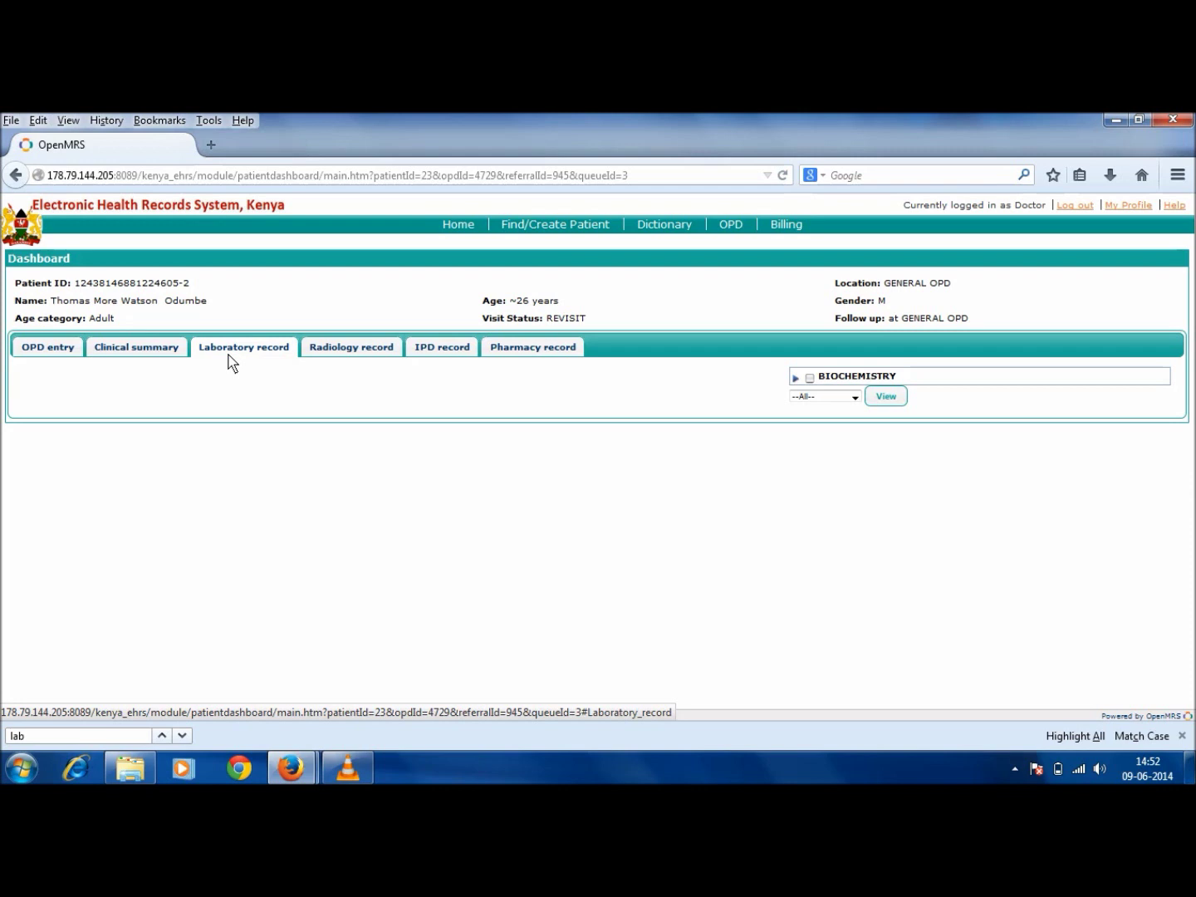
View BIOCHEMISTRY results for --All-- dates, showing serum albumin 67 g/dL and the lipid panel
{"action": "left_click", "coordinate": [809, 378]}
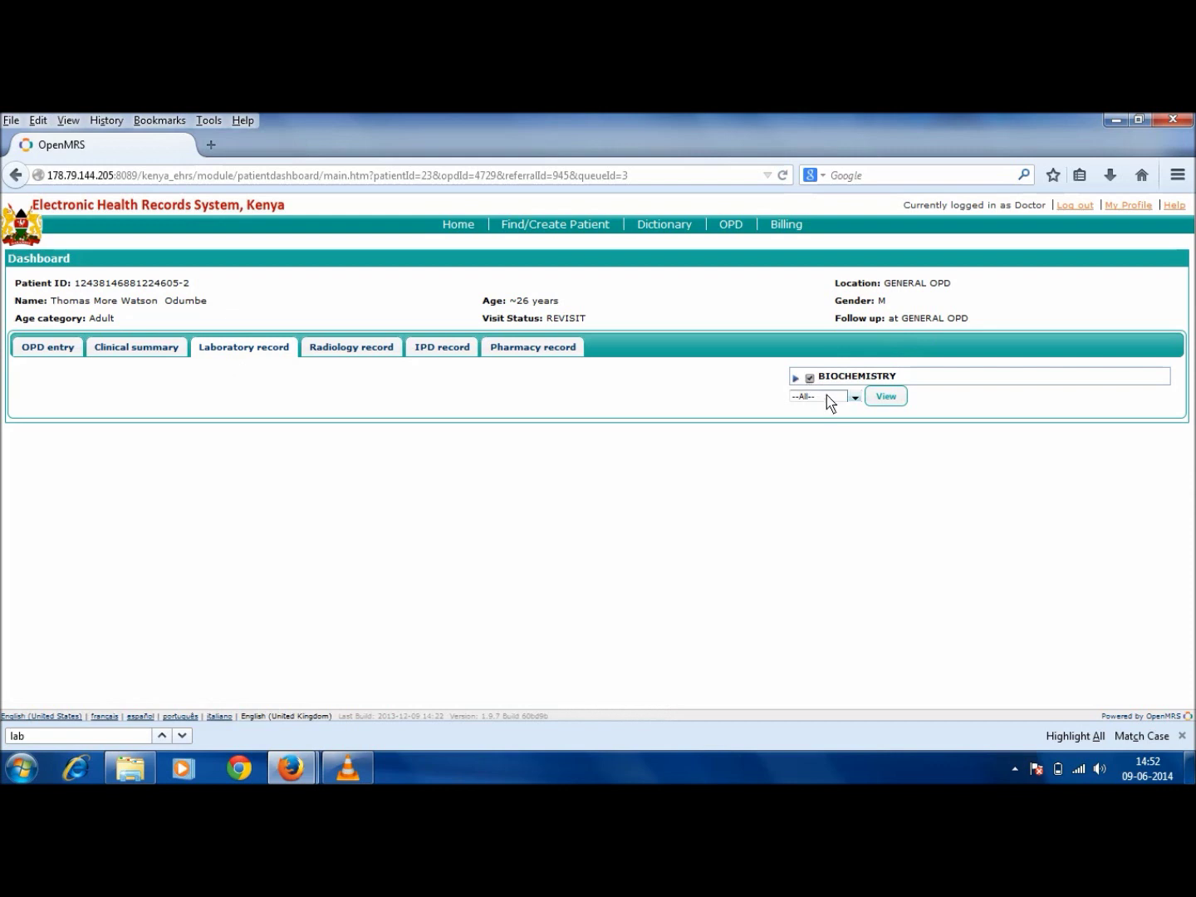
{"action": "left_click", "coordinate": [828, 399]}
{"action": "left_click", "coordinate": [801, 411]}
{"action": "left_click", "coordinate": [888, 397]}
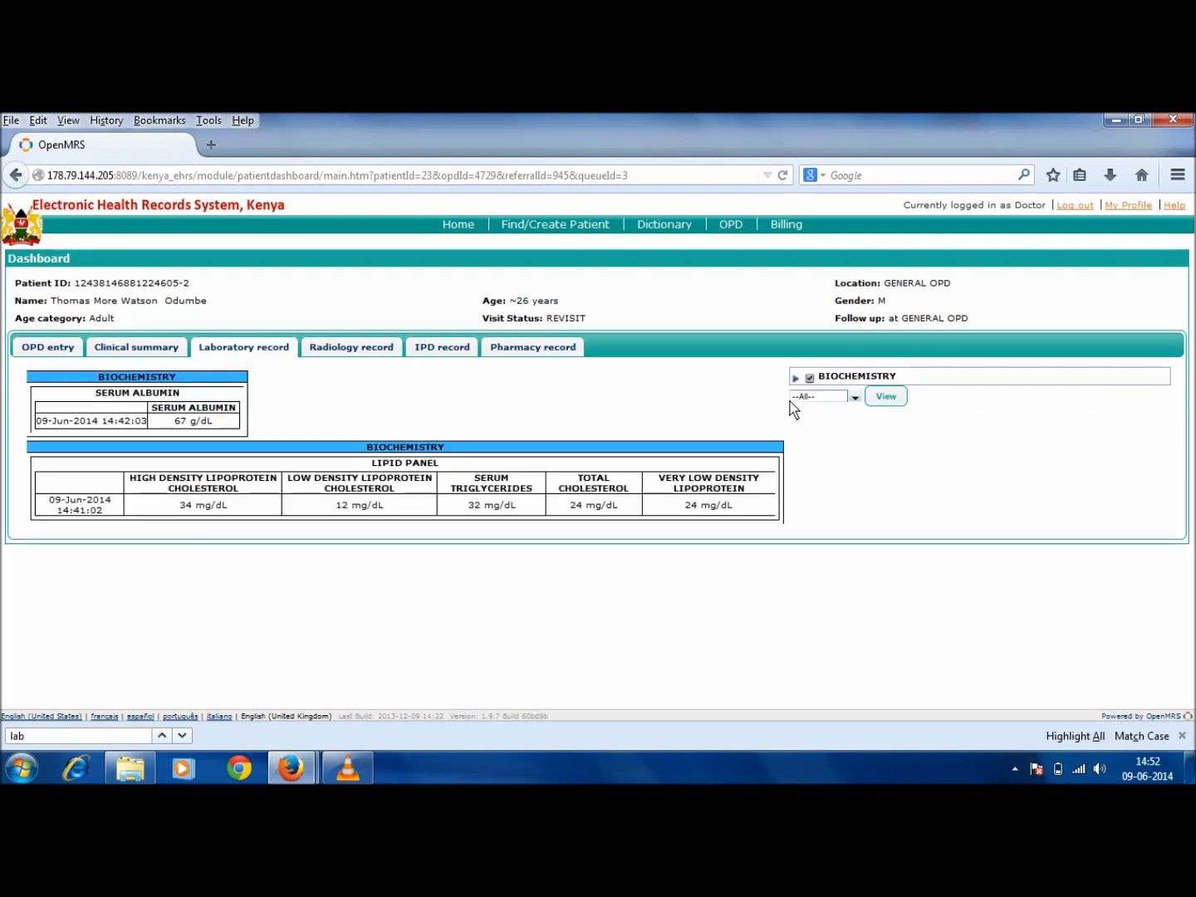